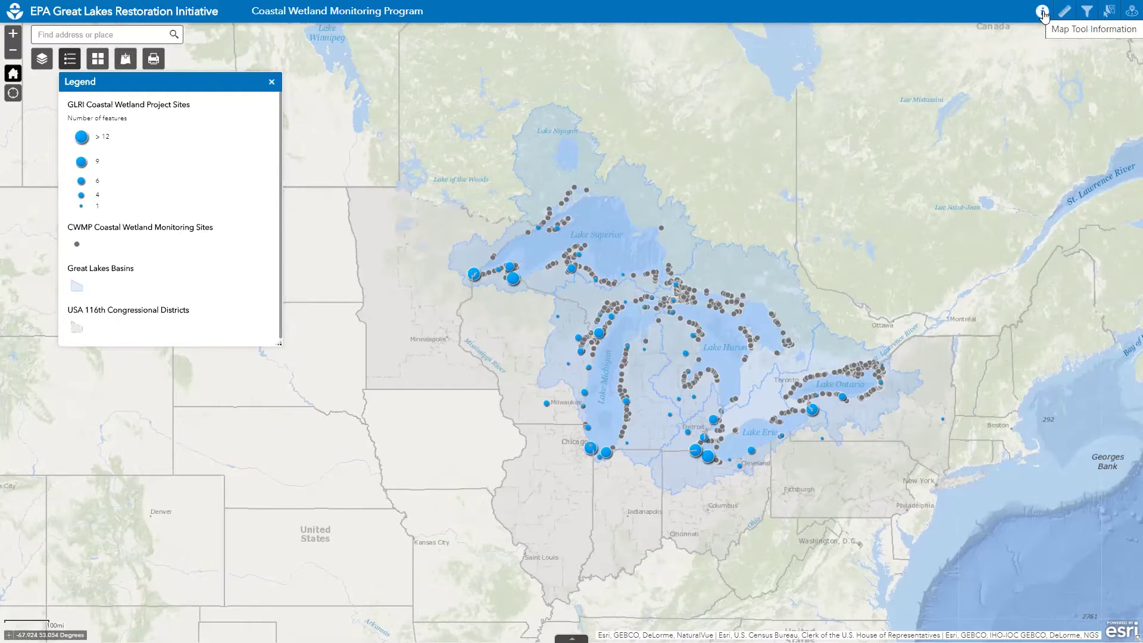
Open the Map Tool Information panel and read through its tools, data downloading, use terms and videos sections.
{"action": "left_click", "coordinate": [1042, 12]}
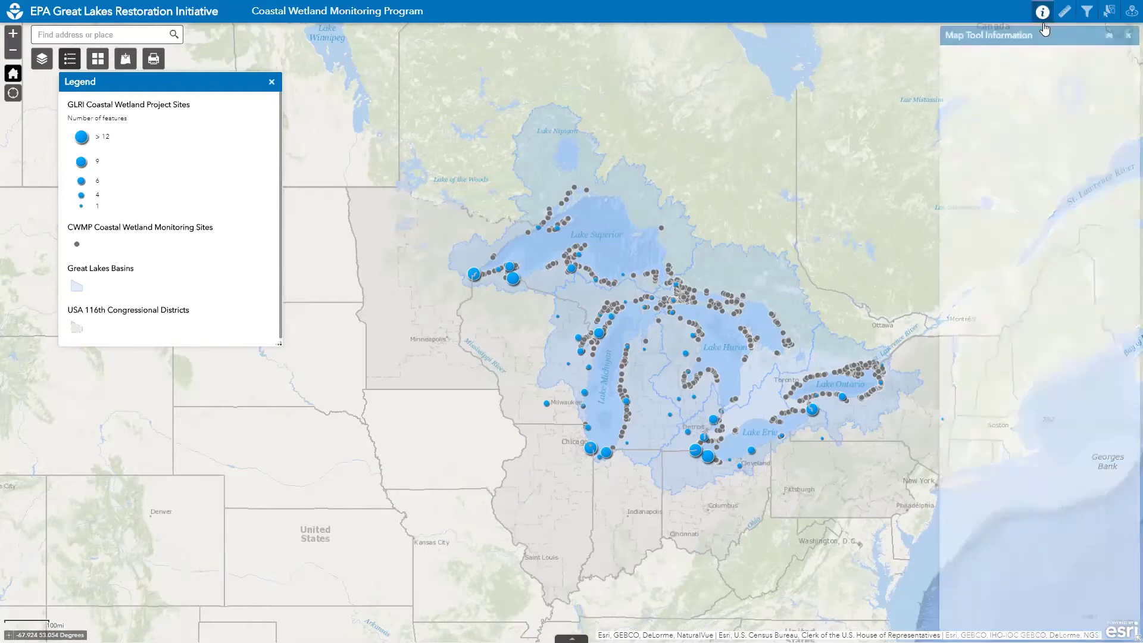
{"action": "scroll", "coordinate": [1127, 64], "scroll_direction": "down", "scroll_amount": 5}
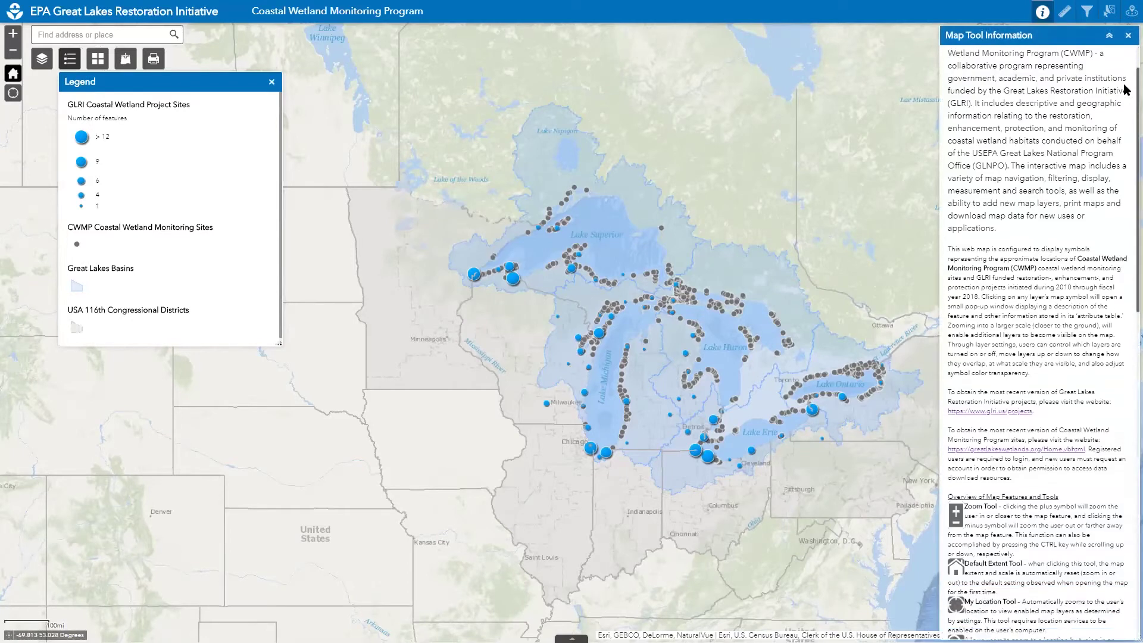
{"action": "scroll", "coordinate": [1127, 165], "scroll_direction": "down", "scroll_amount": 3}
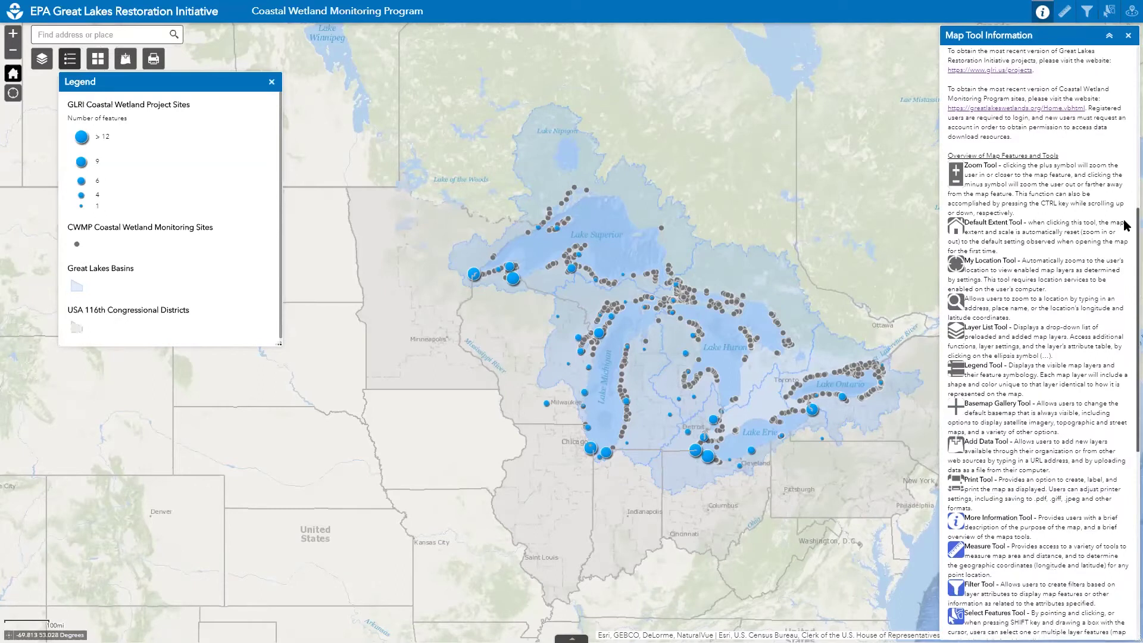
{"action": "scroll", "coordinate": [1127, 225], "scroll_direction": "down", "scroll_amount": 2}
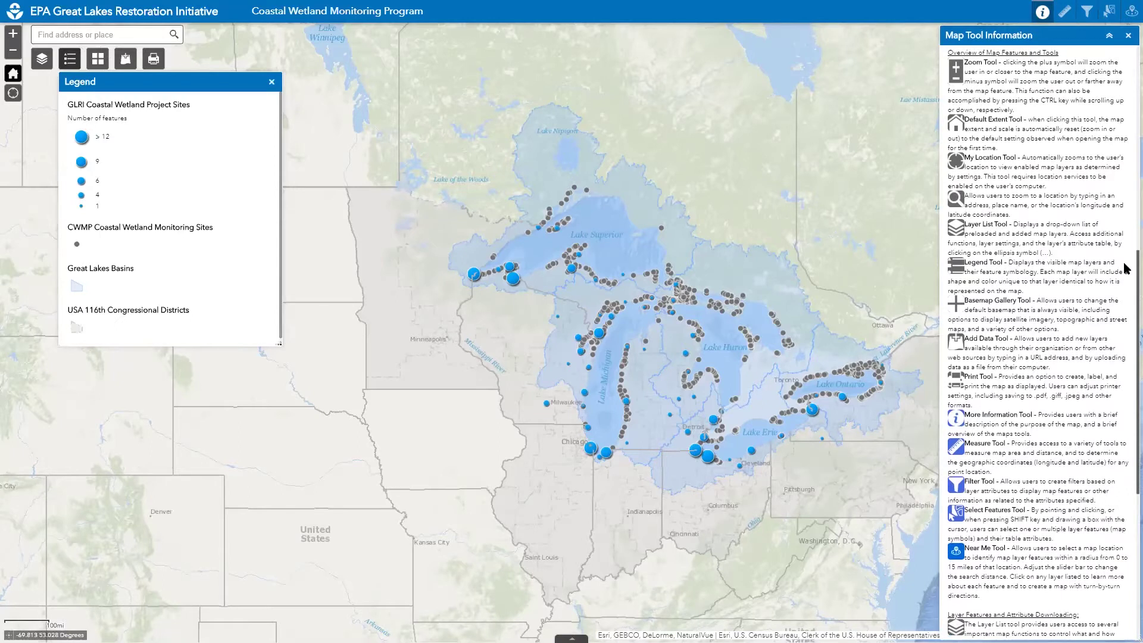
{"action": "scroll", "coordinate": [1128, 269], "scroll_direction": "down", "scroll_amount": 6}
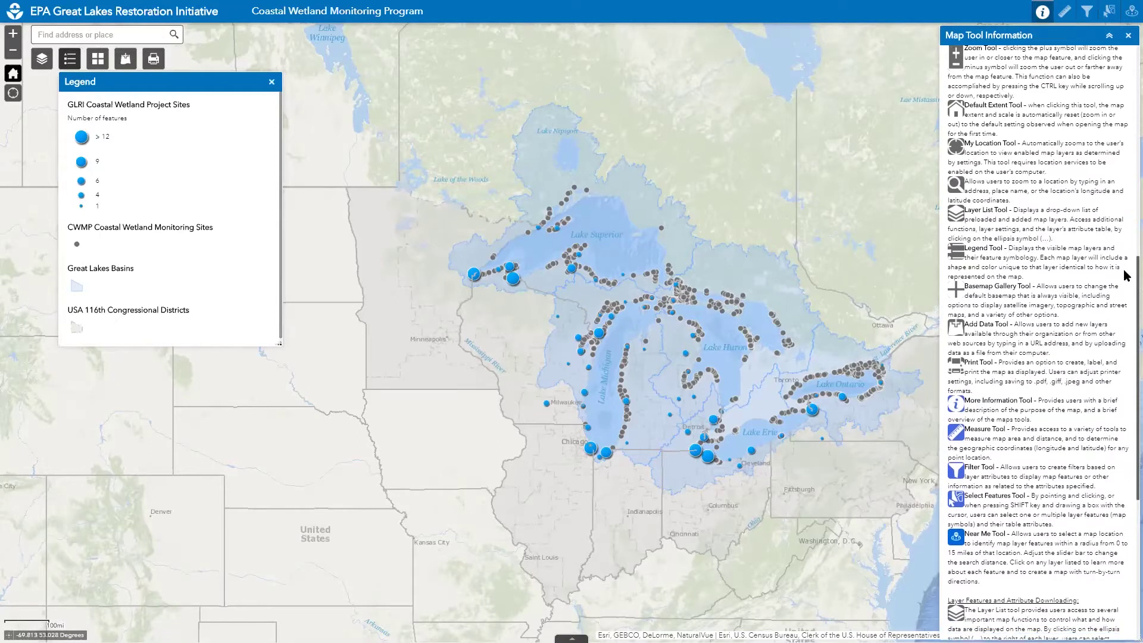
{"action": "scroll", "coordinate": [1123, 407], "scroll_direction": "down", "scroll_amount": 1}
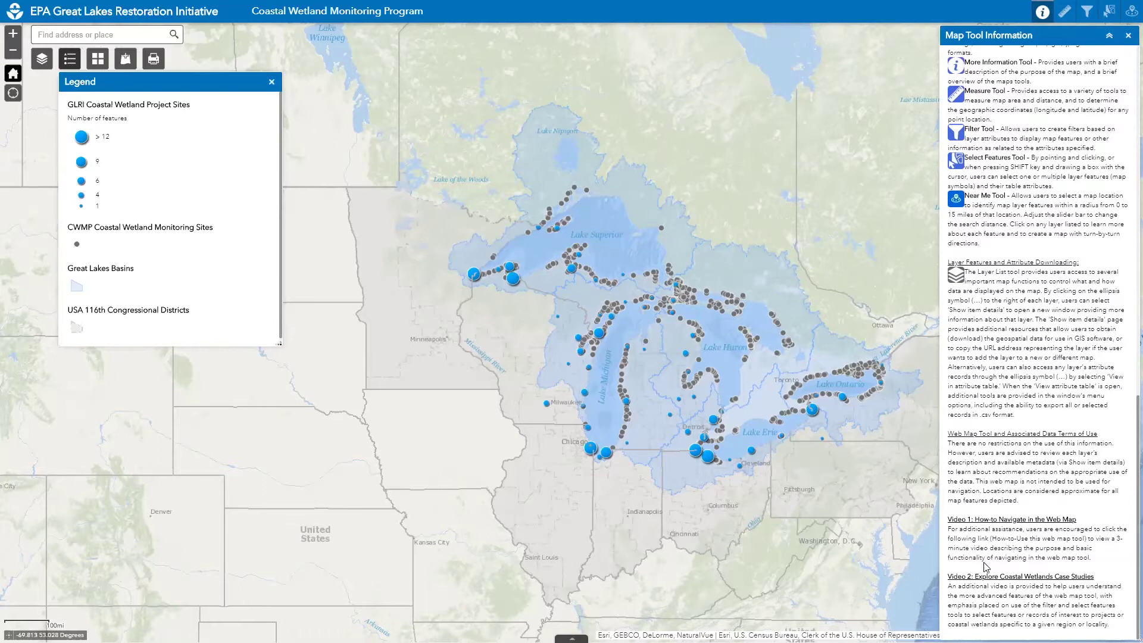
Close the Map Tool Information panel to reveal the Great Lakes sites and legend.
{"action": "left_click", "coordinate": [1041, 12]}
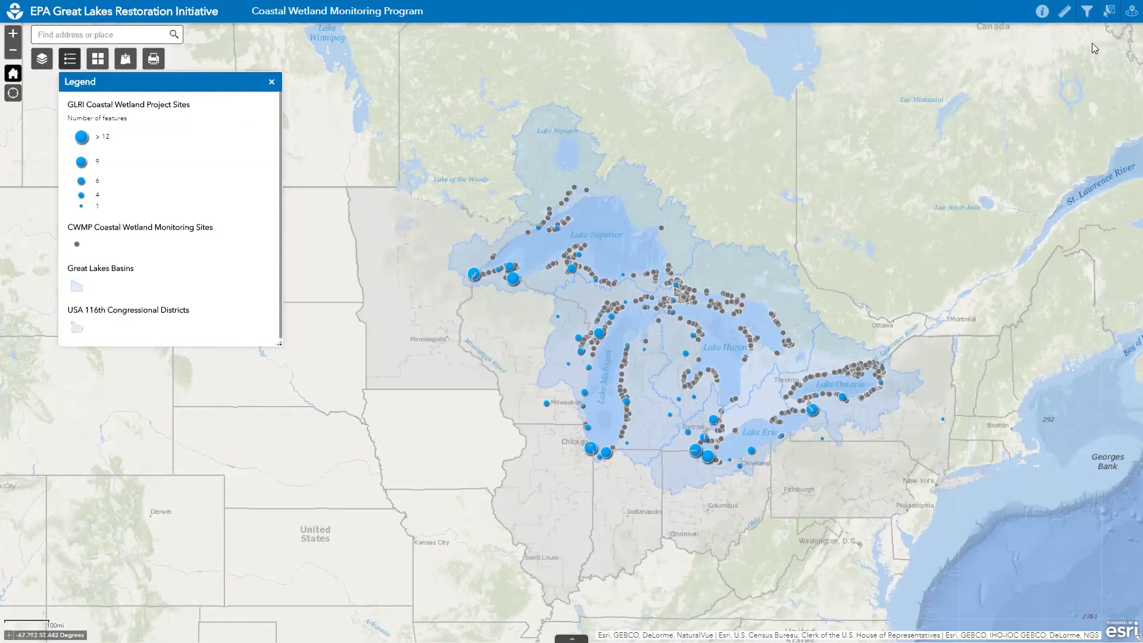
Filter GLRI Coastal Wetland Project Sites to Project Description containing 'Braddock B' and enable it.
{"action": "left_click", "coordinate": [1087, 13]}
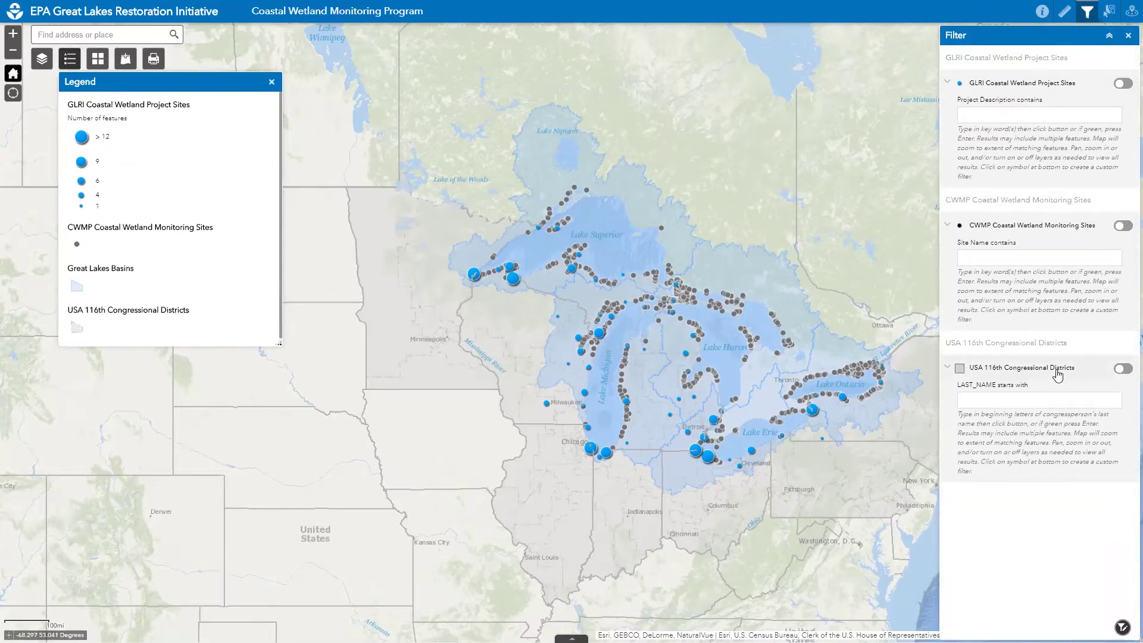
{"action": "left_click", "coordinate": [1008, 98]}
{"action": "left_click", "coordinate": [1007, 116]}
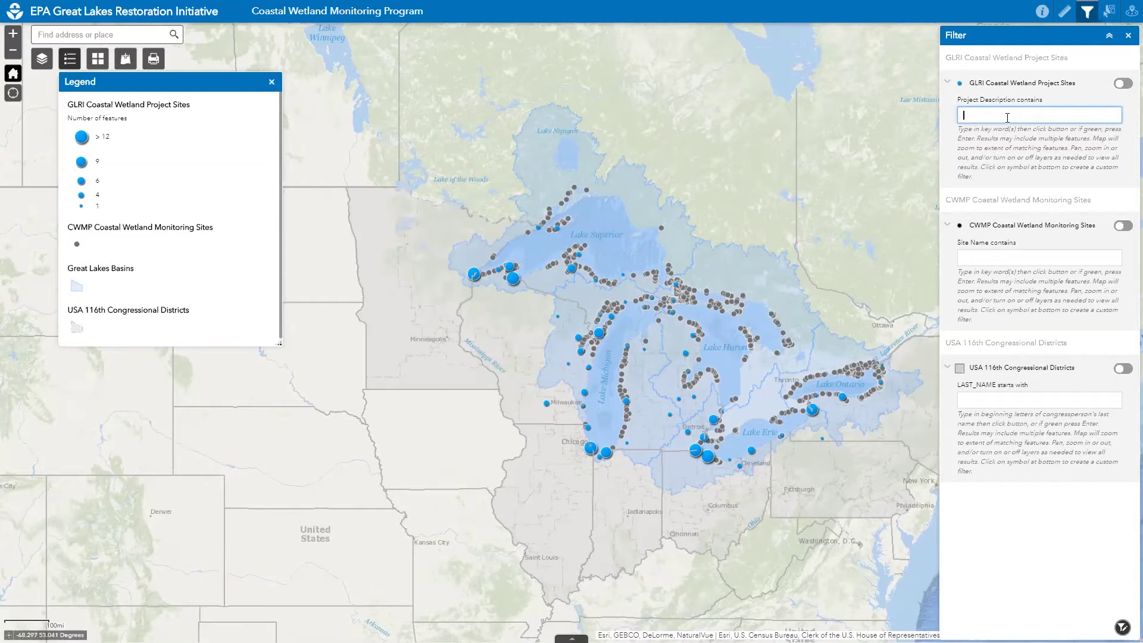
{"action": "type", "text": "Braddock Bay"}
{"action": "left_click", "coordinate": [1123, 84]}
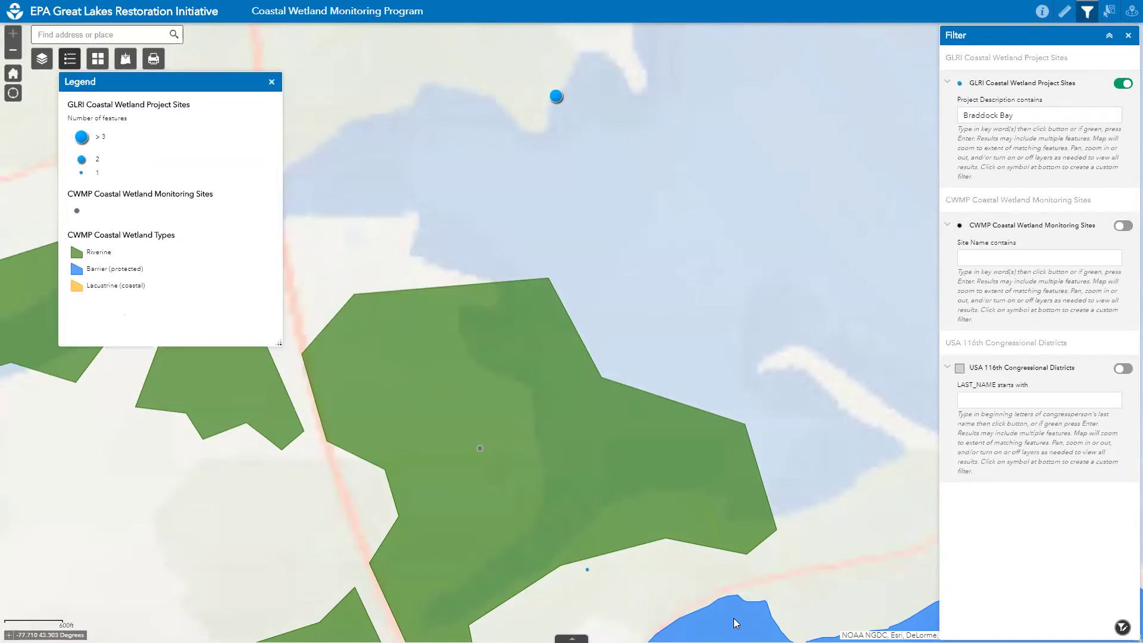
Zoom out to Lake Ontario, zoom back in on Rochester, and pan to frame the Braddock Bay shoreline wetlands.
{"action": "scroll", "coordinate": [507, 262], "scroll_direction": "down", "scroll_amount": 2}
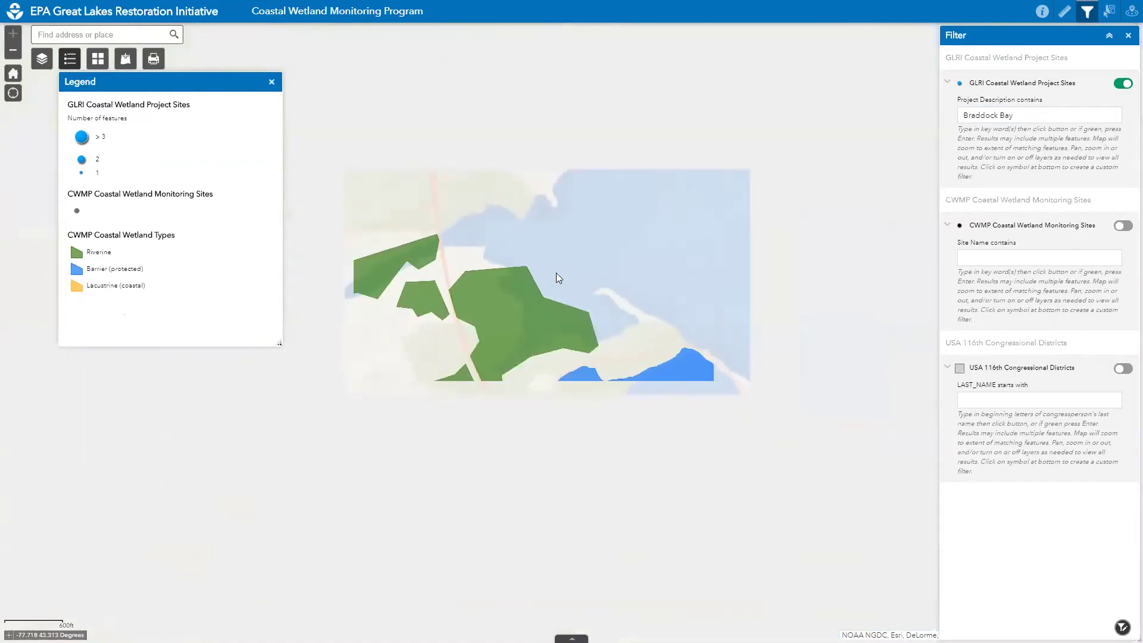
{"action": "scroll", "coordinate": [605, 277], "scroll_direction": "down", "scroll_amount": 5}
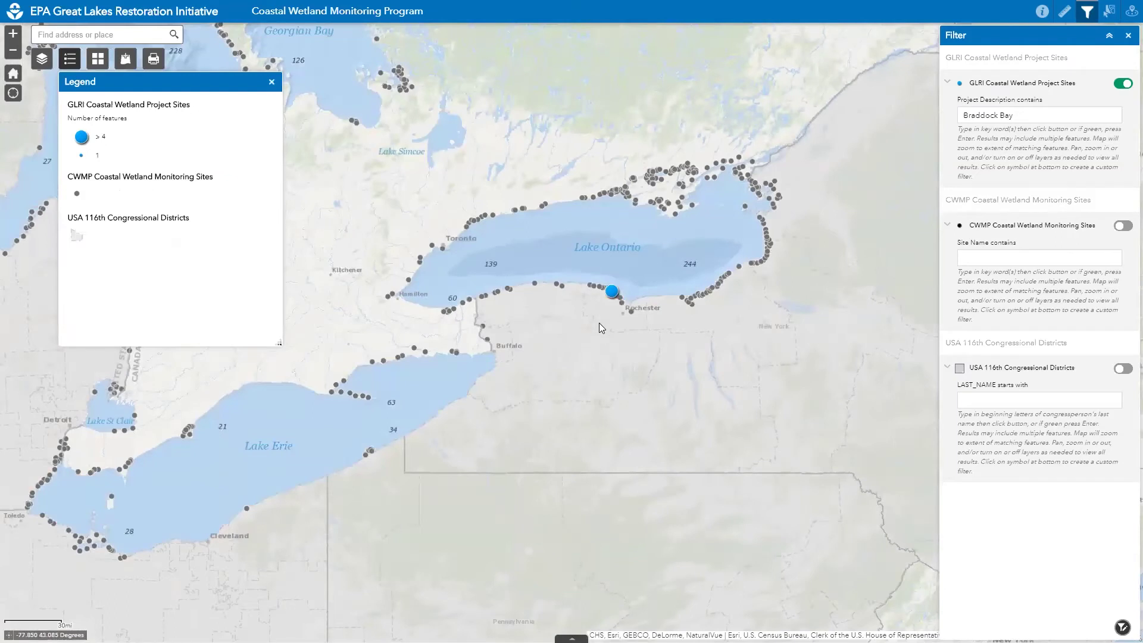
{"action": "scroll", "coordinate": [599, 322], "scroll_direction": "up", "scroll_amount": 1}
{"action": "scroll", "coordinate": [611, 222], "scroll_direction": "up", "scroll_amount": 1}
{"action": "scroll", "coordinate": [688, 316], "scroll_direction": "up", "scroll_amount": 2}
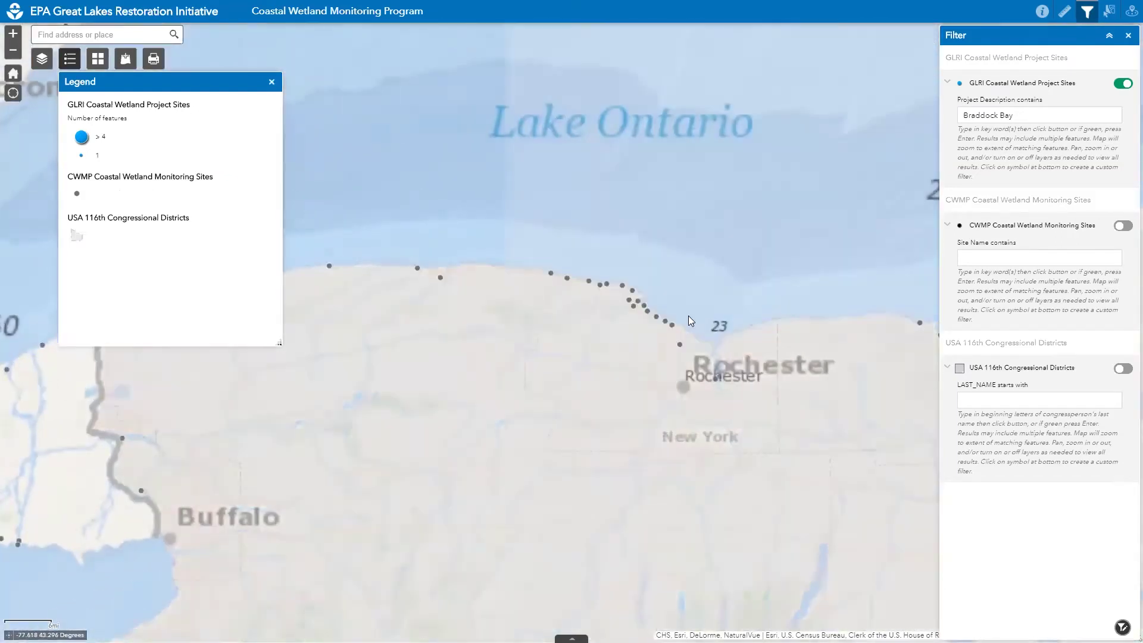
{"action": "scroll", "coordinate": [565, 296], "scroll_direction": "up", "scroll_amount": 1}
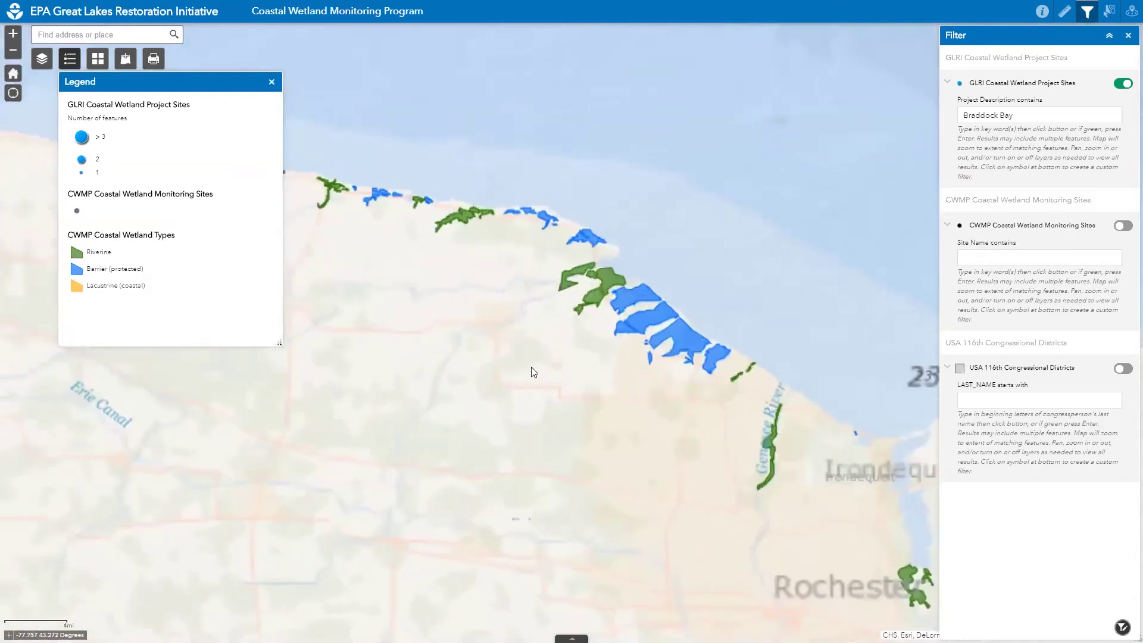
{"action": "left_click_drag", "start_coordinate": [541, 390], "coordinate": [553, 439]}
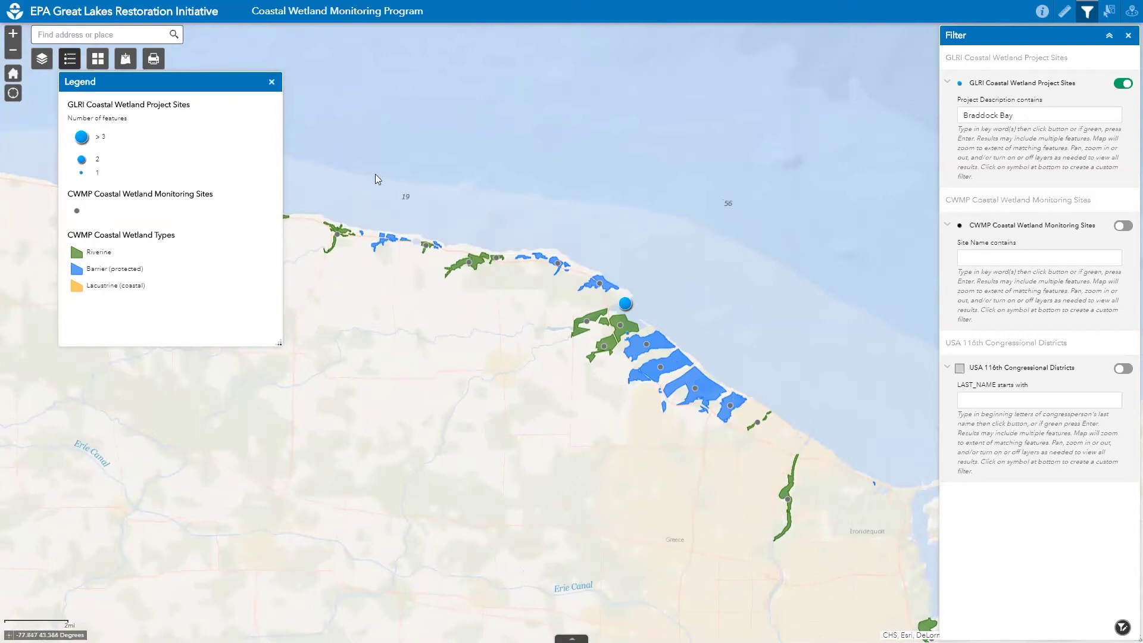
Switch the base map to Bing Maps Hybrid and view the first of three Braddock Bay project records.
{"action": "left_click", "coordinate": [102, 62]}
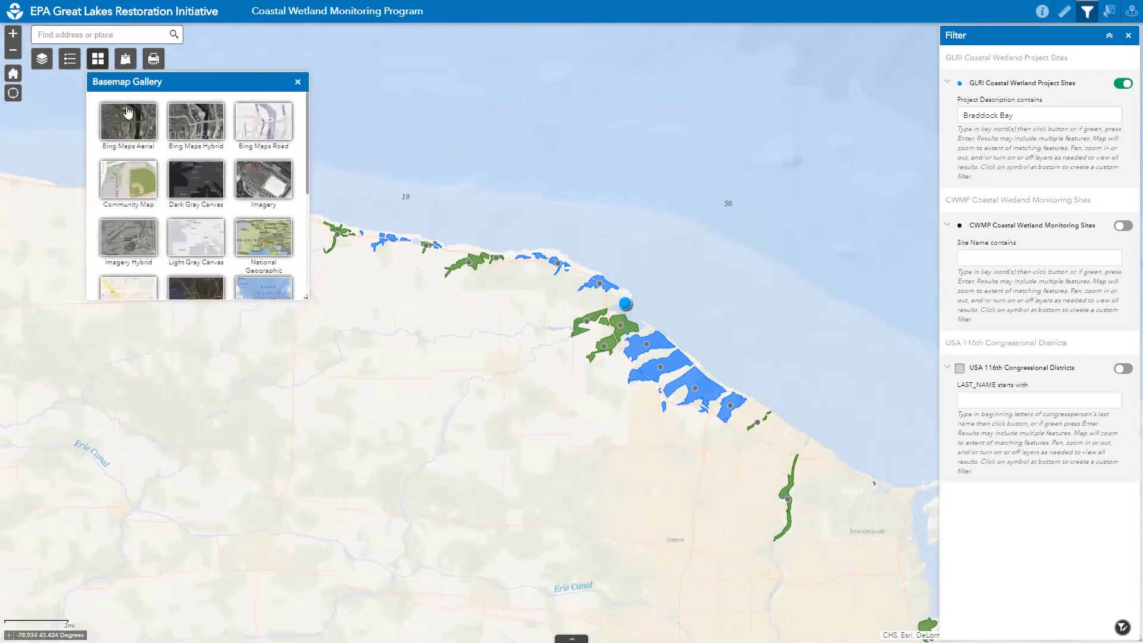
{"action": "left_click", "coordinate": [200, 125]}
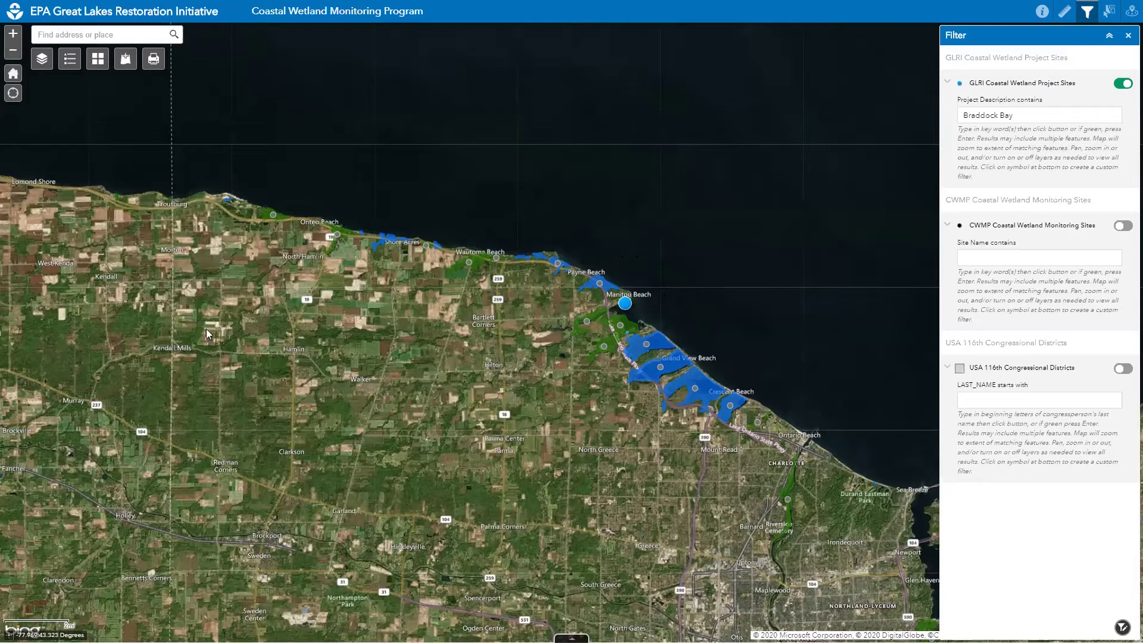
{"action": "left_click", "coordinate": [625, 305]}
{"action": "left_click", "coordinate": [688, 327]}
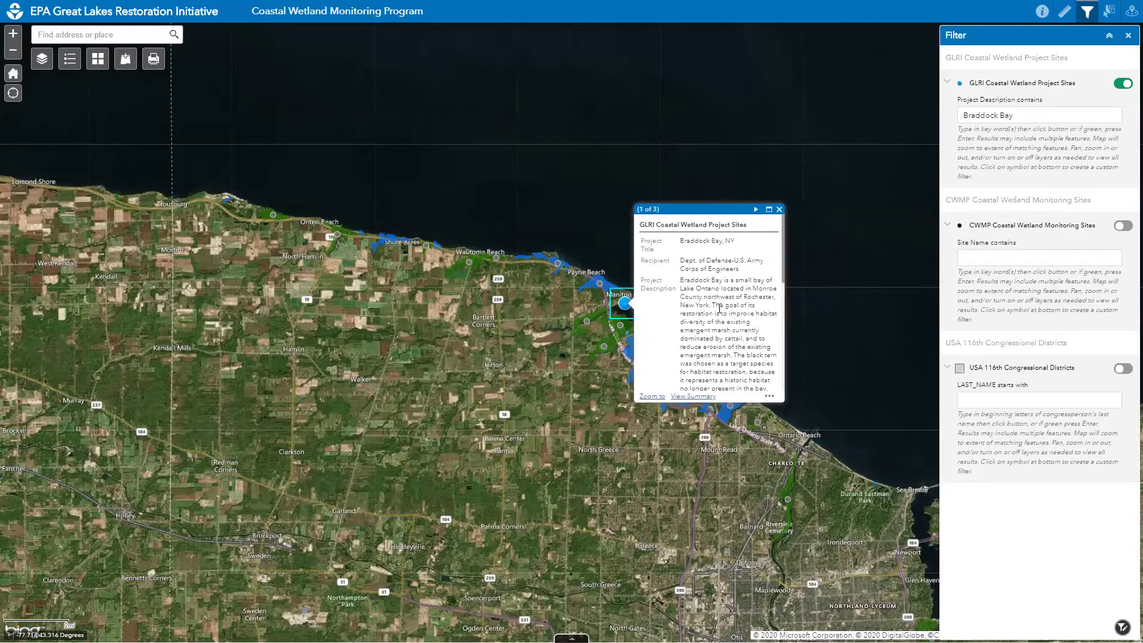
{"action": "left_click", "coordinate": [778, 209]}
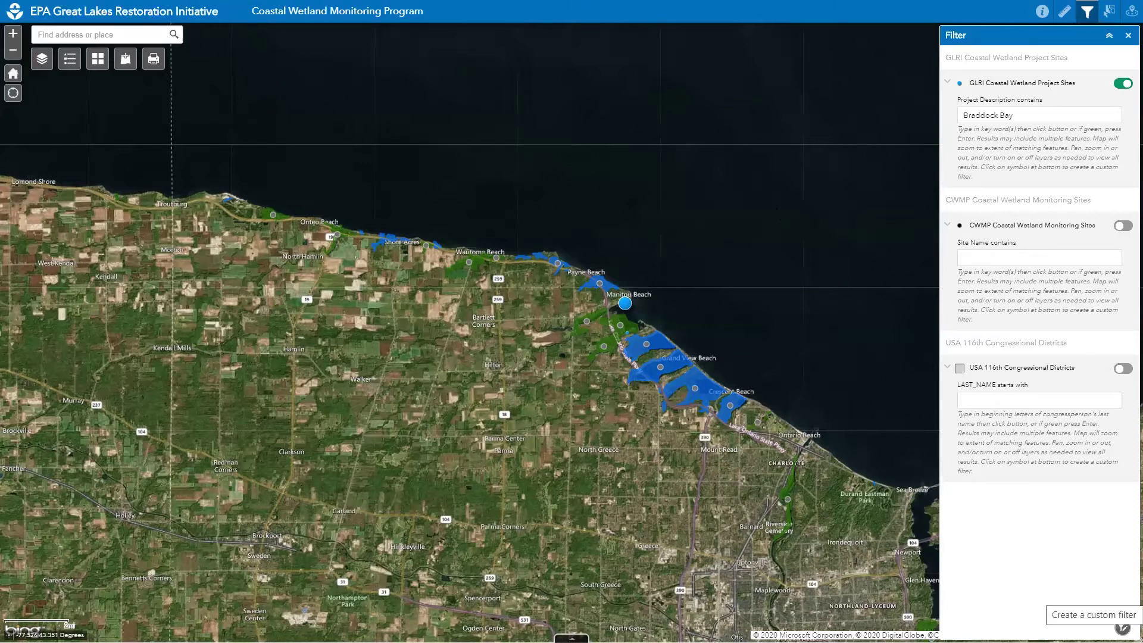
{"action": "left_click", "coordinate": [1122, 628]}
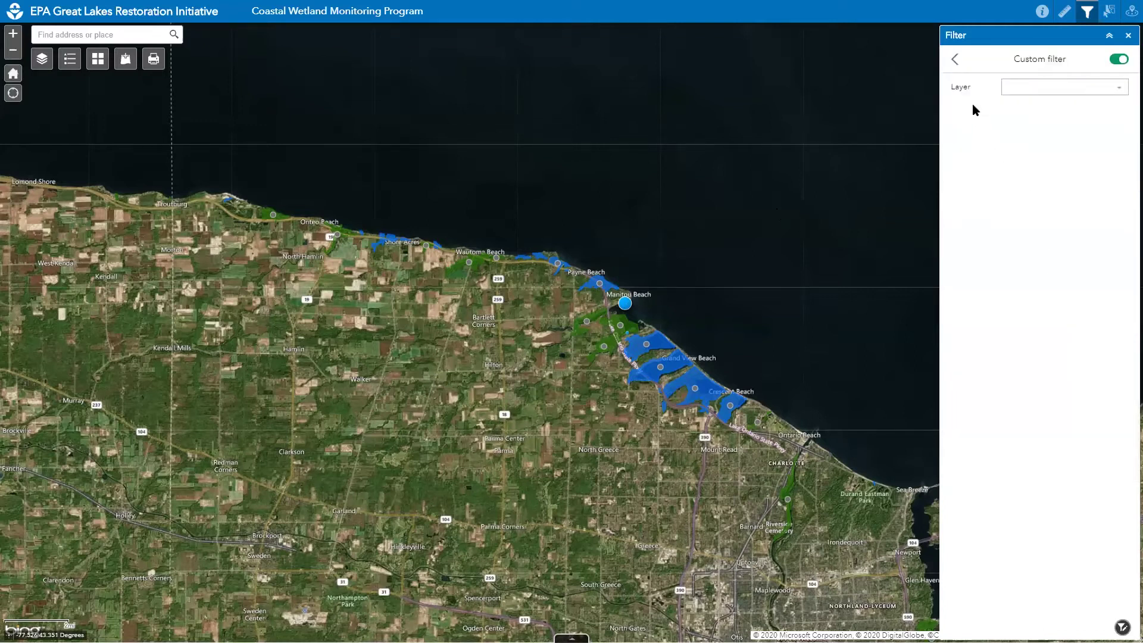
{"action": "left_click", "coordinate": [1123, 91]}
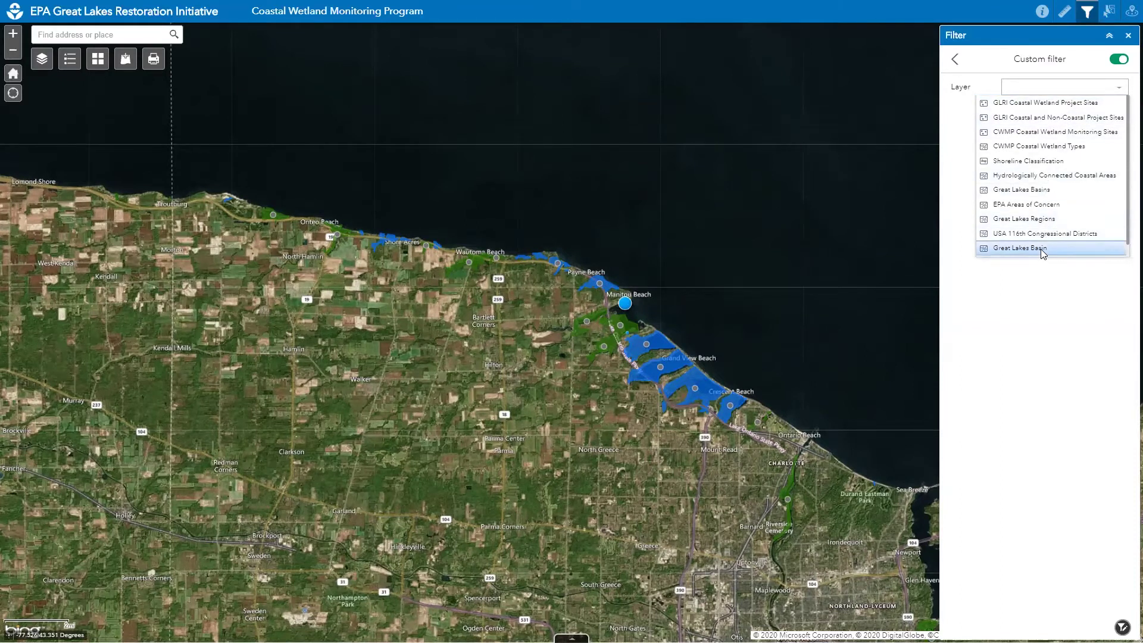
{"action": "left_click", "coordinate": [1027, 104]}
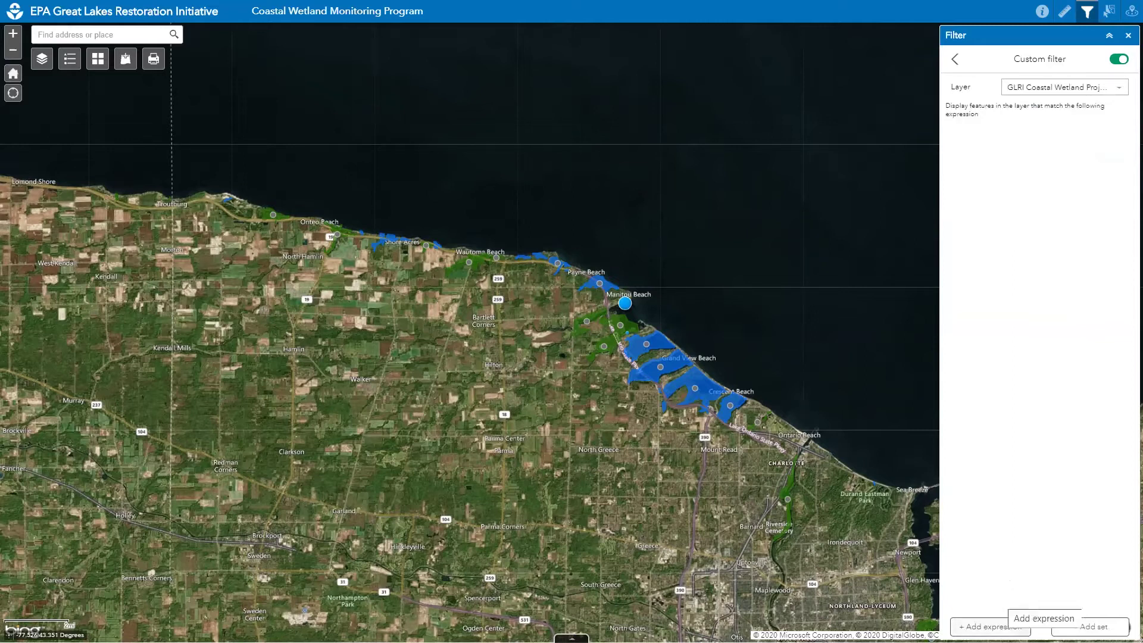
{"action": "left_click", "coordinate": [1011, 625]}
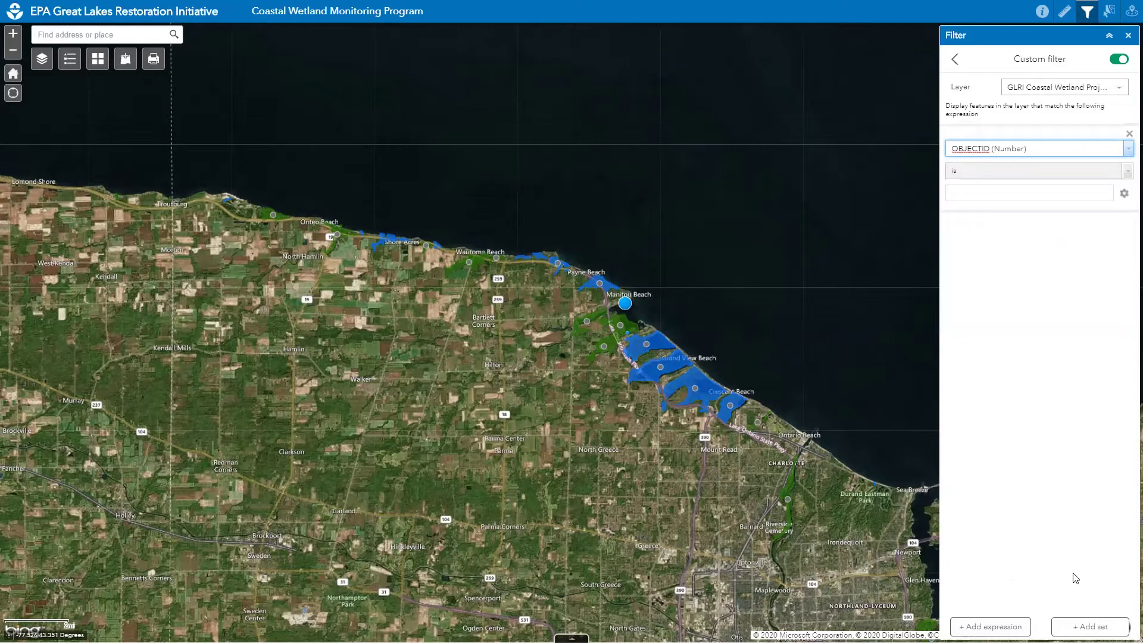
{"action": "left_click", "coordinate": [955, 59]}
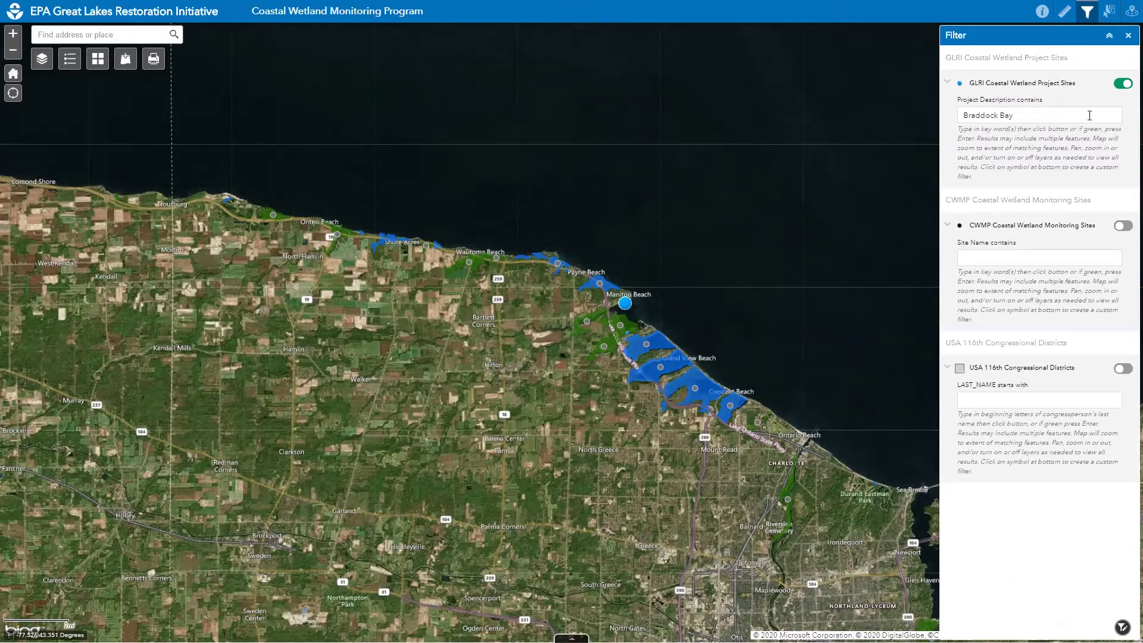
Turn off the Braddock Bay project filter and return the map to its default full extent.
{"action": "left_click", "coordinate": [1123, 84]}
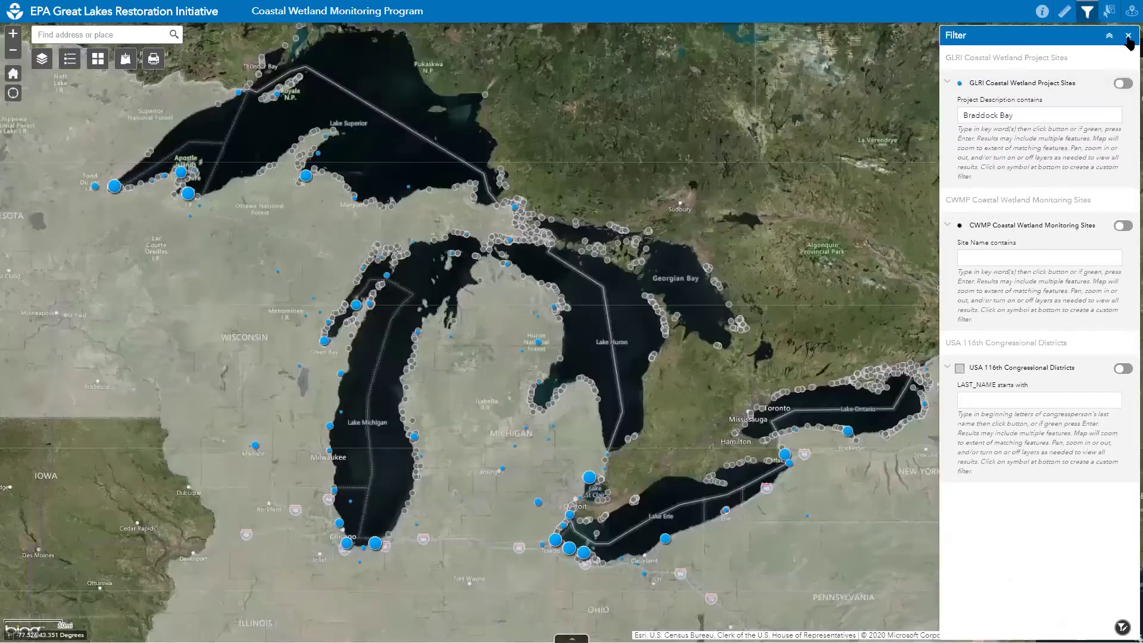
{"action": "left_click", "coordinate": [1128, 37]}
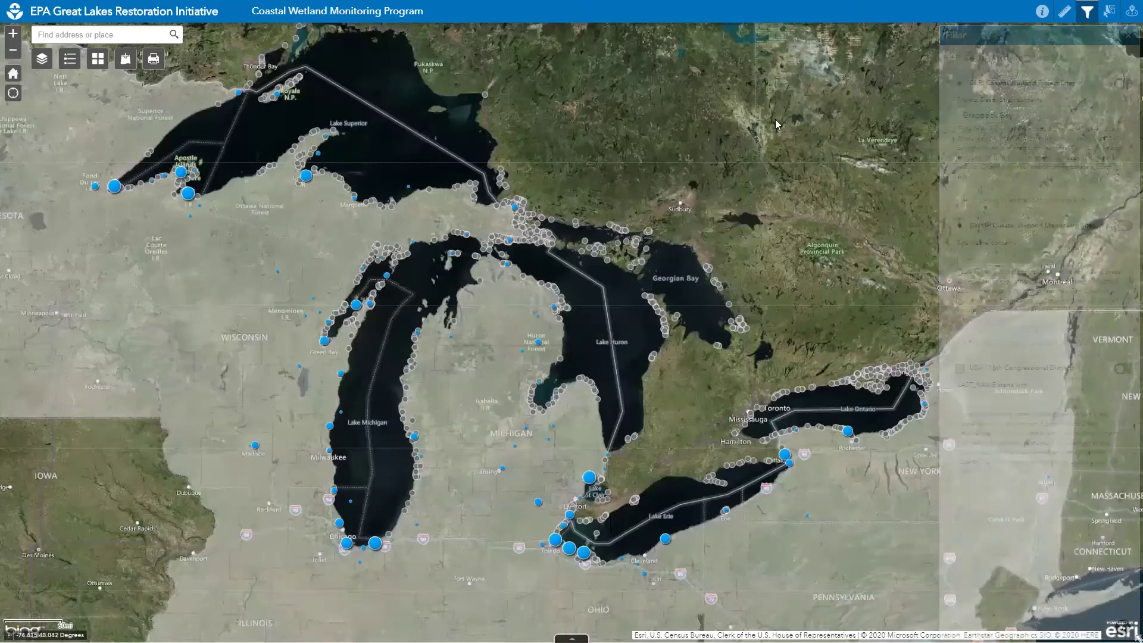
{"action": "left_click", "coordinate": [13, 74]}
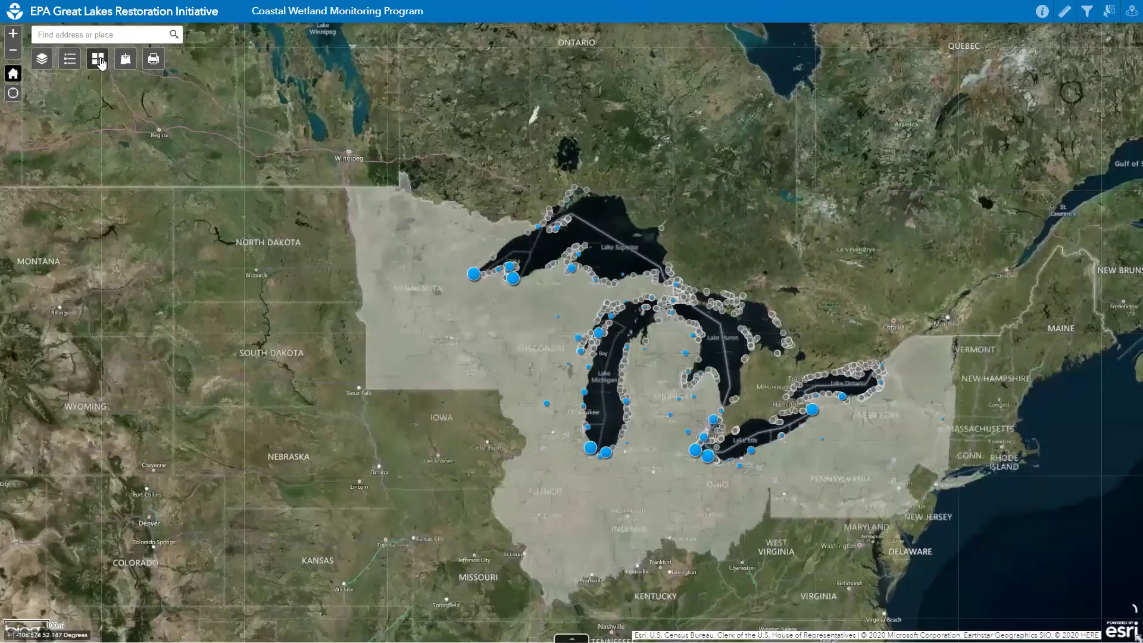
Change the base map to Oceans and bring up the Select panel.
{"action": "left_click", "coordinate": [98, 58]}
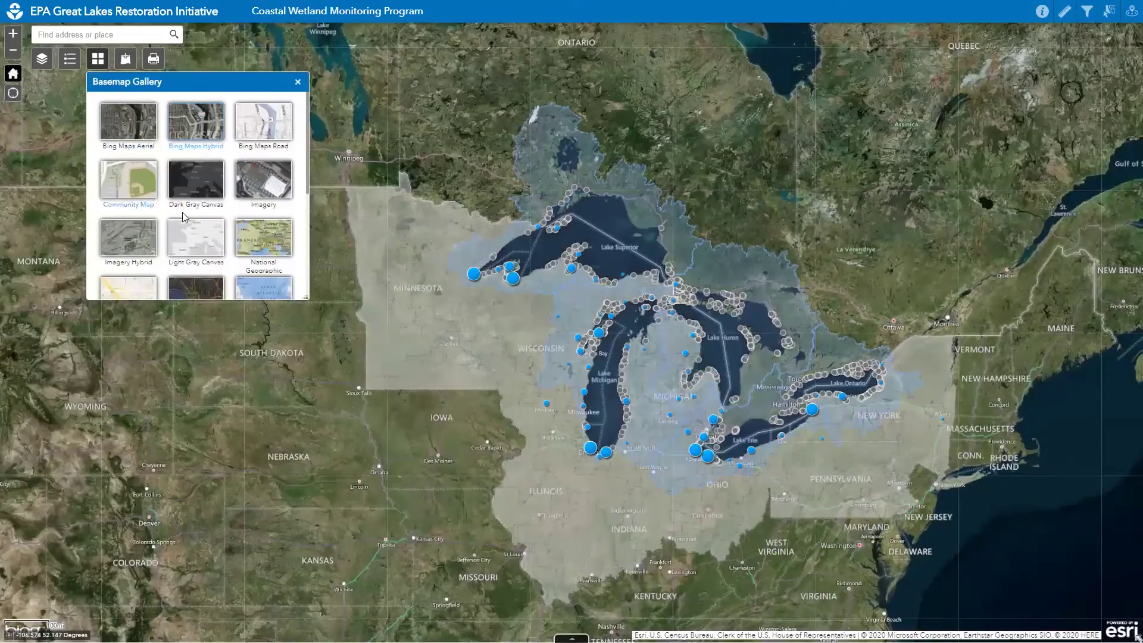
{"action": "left_click", "coordinate": [270, 283]}
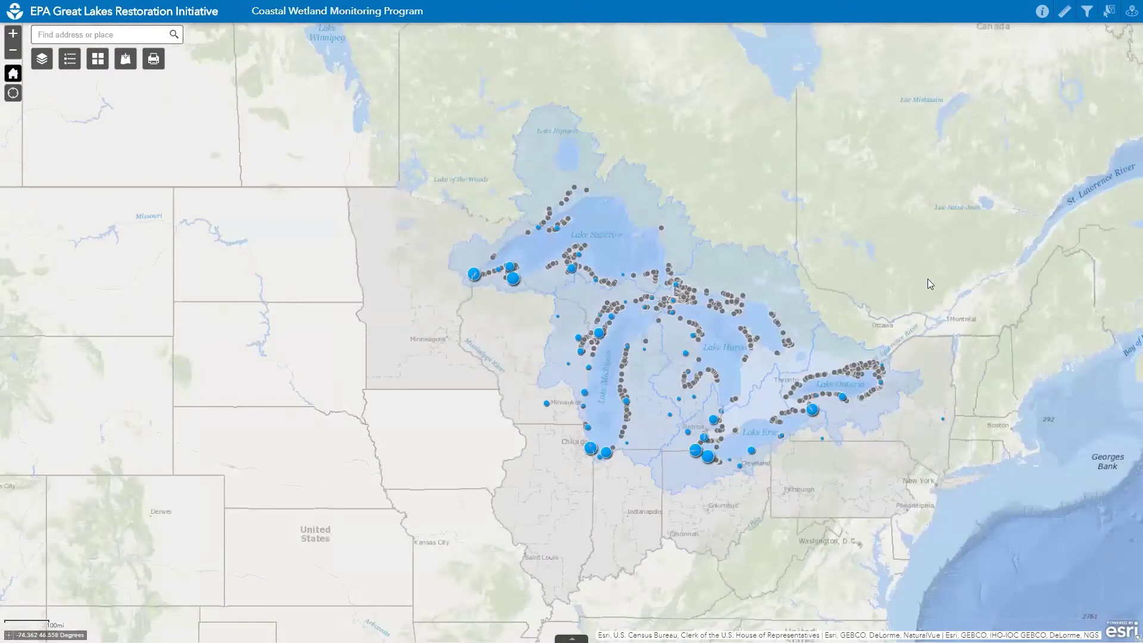
{"action": "left_click", "coordinate": [1104, 15]}
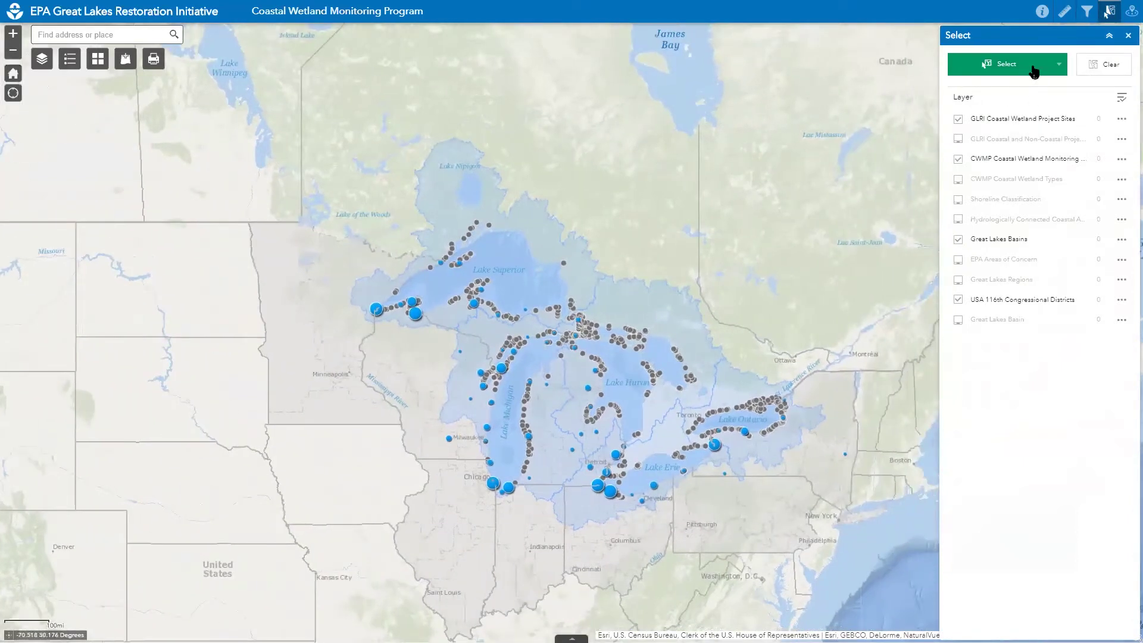
Use rectangle selection and exclude USA 116th Congressional Districts, keeping project and CWMP sites selectable.
{"action": "left_click", "coordinate": [1056, 65]}
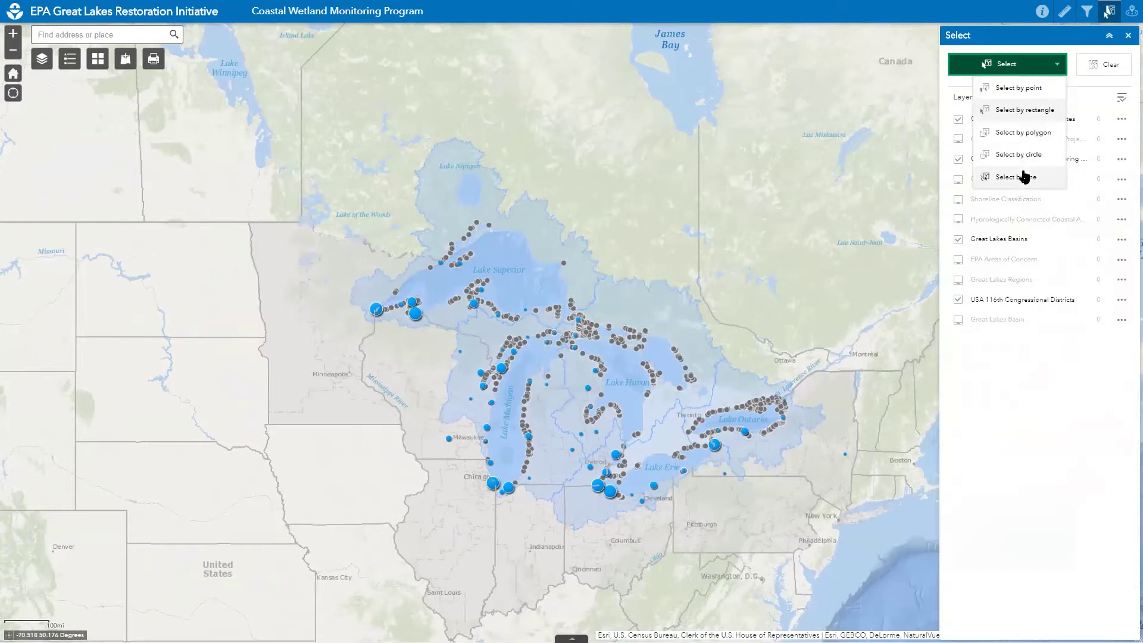
{"action": "left_click", "coordinate": [1019, 111]}
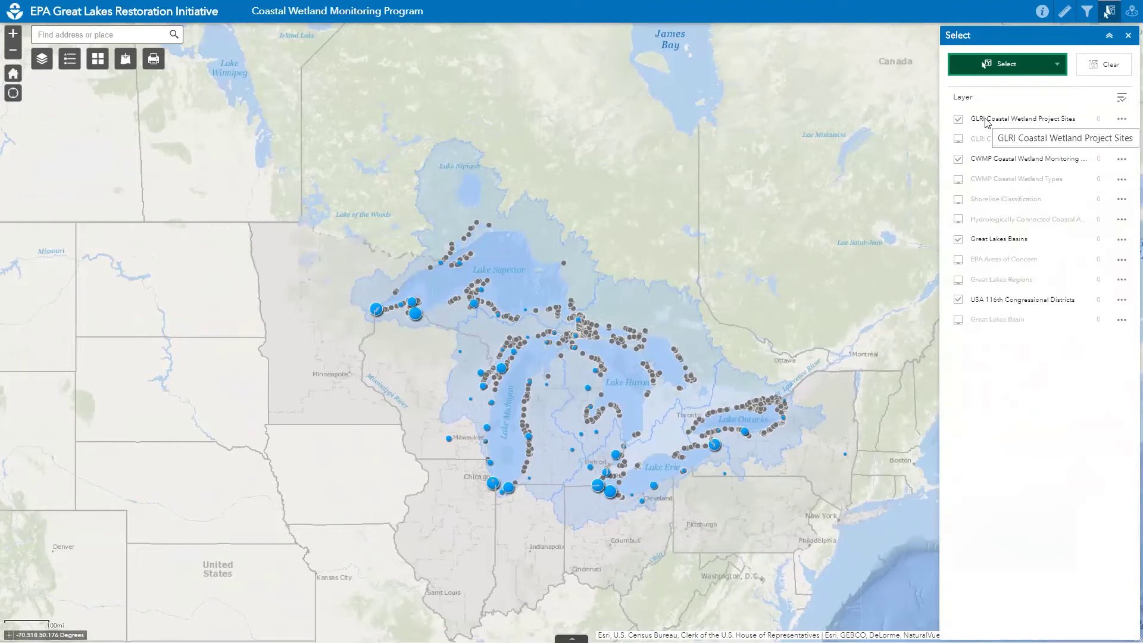
{"action": "left_click", "coordinate": [959, 121]}
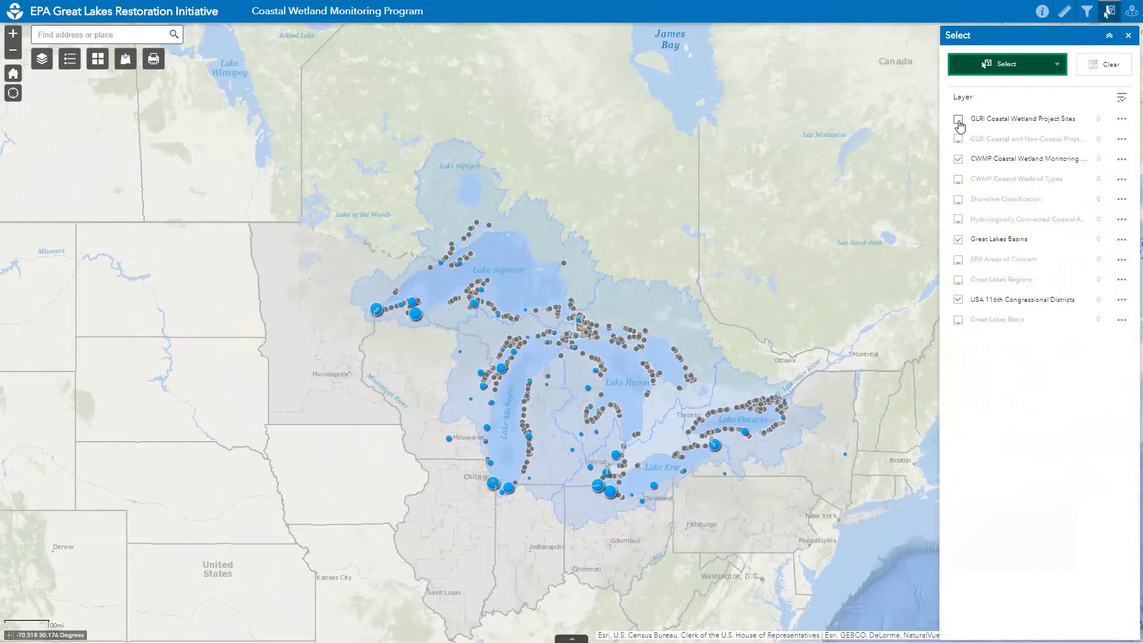
{"action": "left_click", "coordinate": [958, 161]}
{"action": "left_click", "coordinate": [958, 299]}
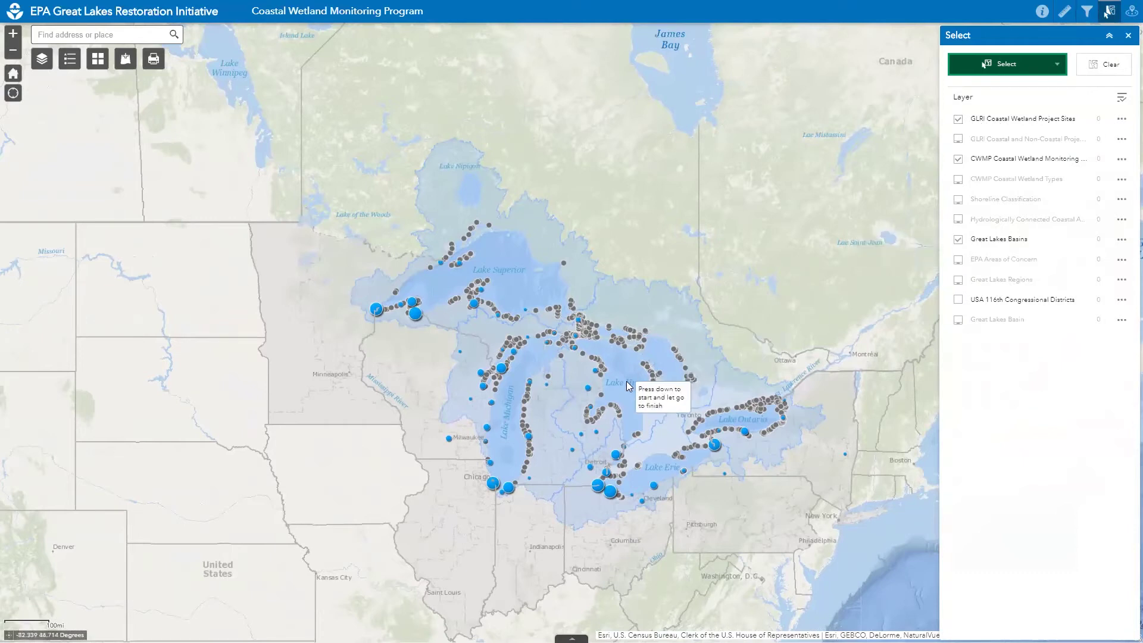
{"action": "scroll", "coordinate": [626, 381], "scroll_direction": "up", "scroll_amount": 1}
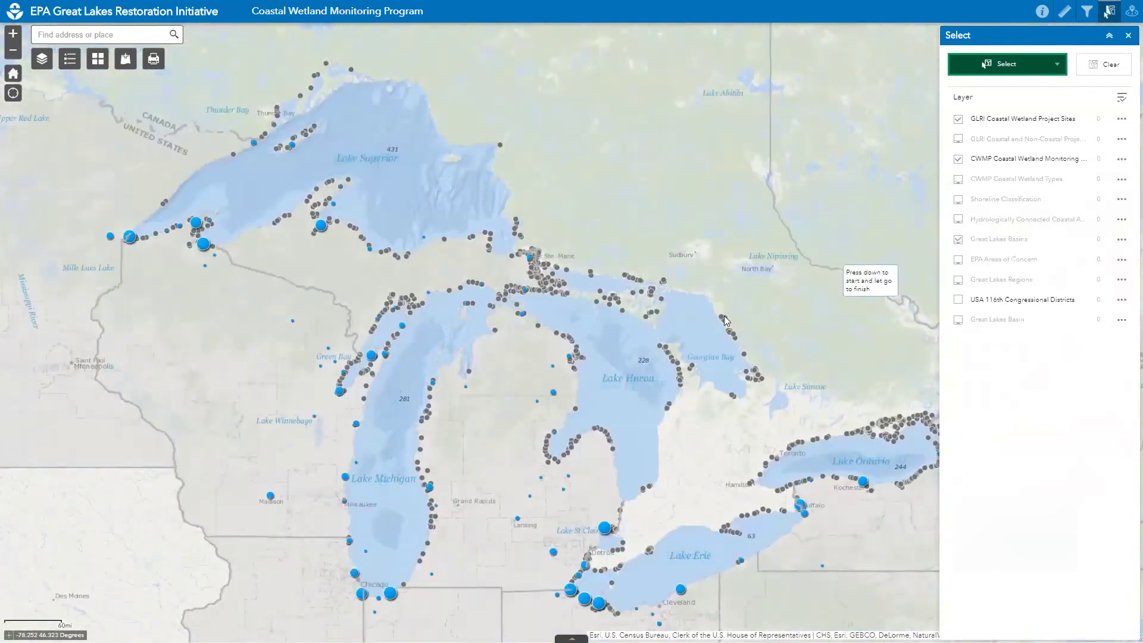
{"action": "scroll", "coordinate": [654, 353], "scroll_direction": "down", "scroll_amount": 1}
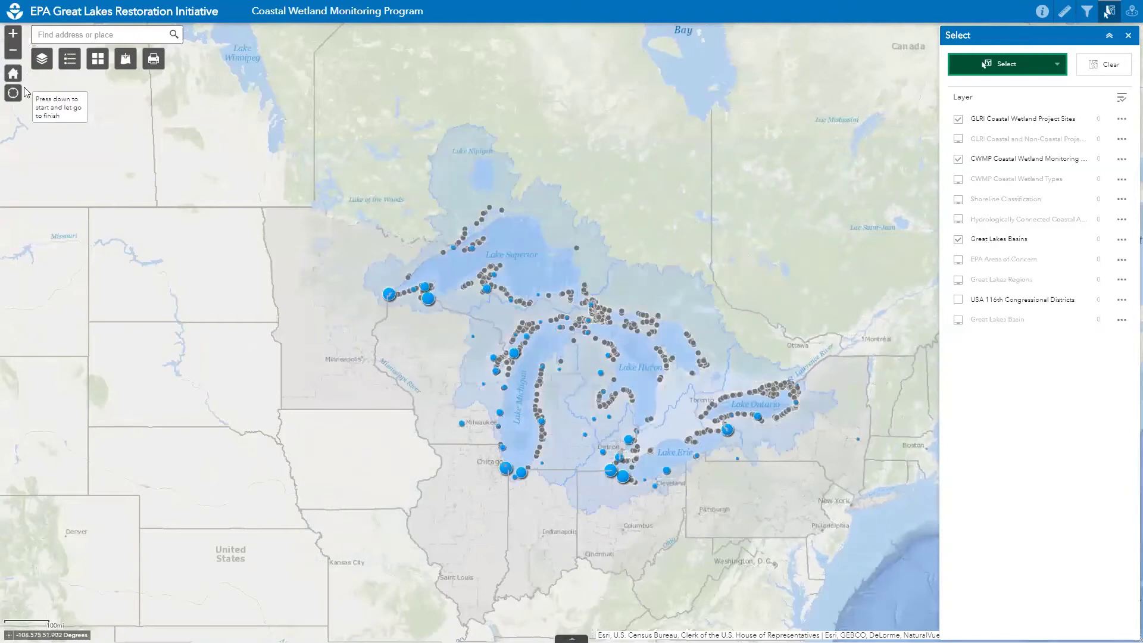
Toggle GLRI Coastal Wetland Project Sites off and back on in the Layer List, then show the Legend.
{"action": "left_click", "coordinate": [42, 60]}
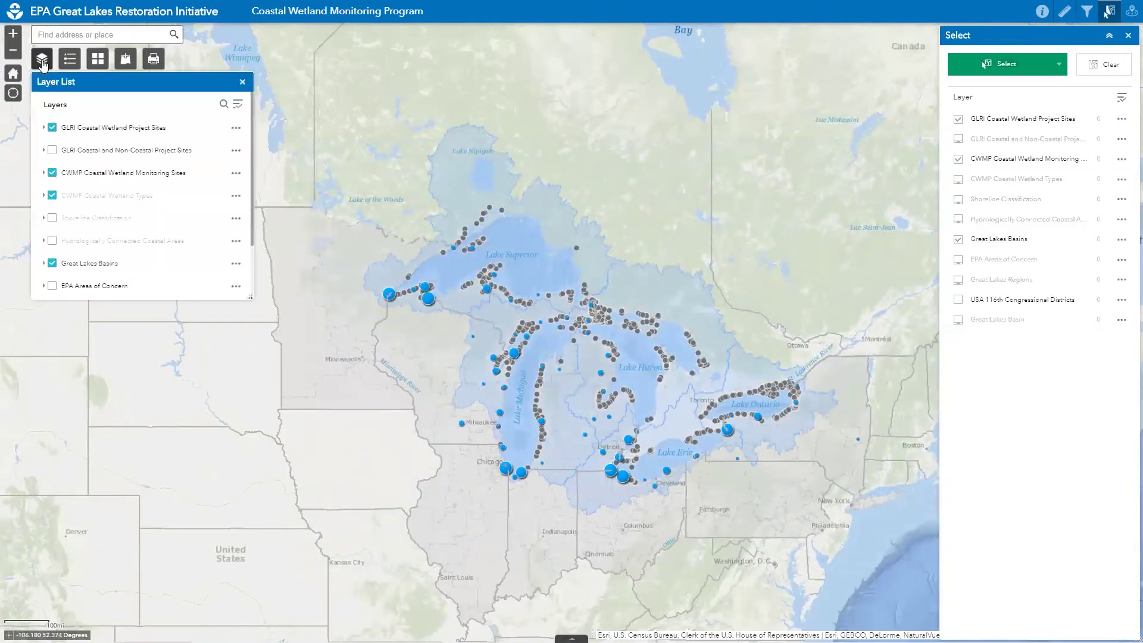
{"action": "left_click", "coordinate": [52, 128]}
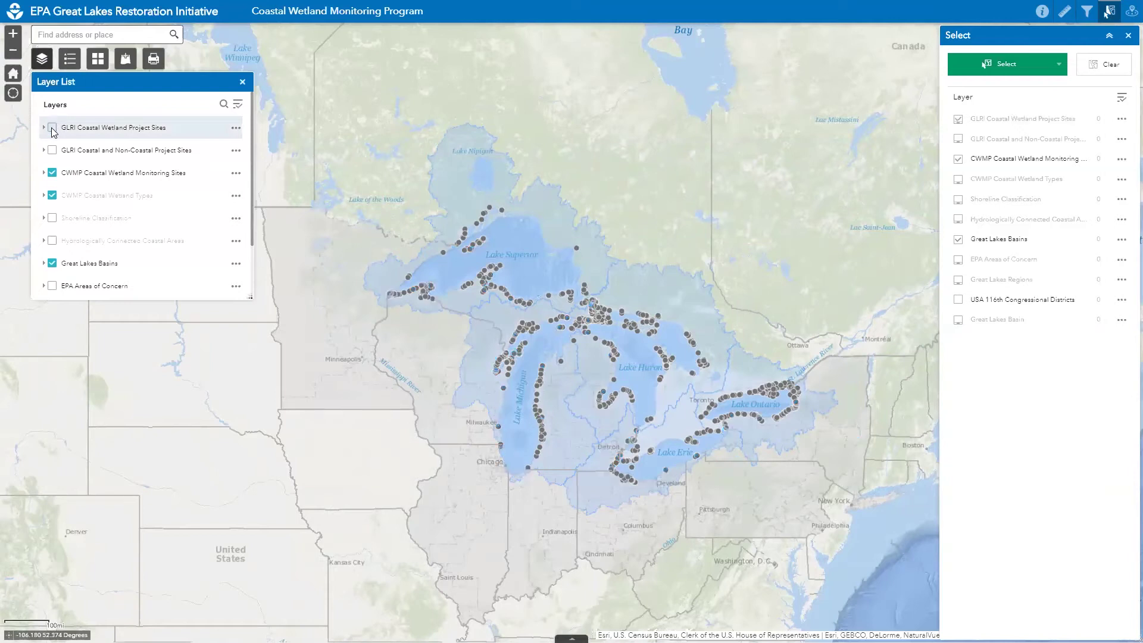
{"action": "left_click", "coordinate": [52, 128]}
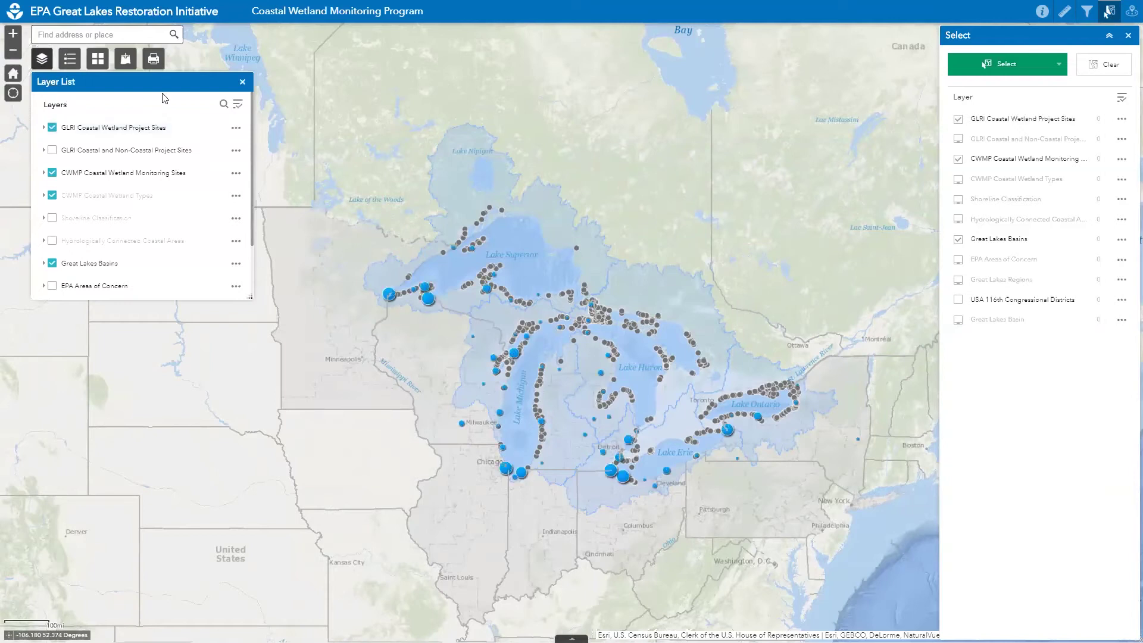
{"action": "left_click", "coordinate": [68, 60]}
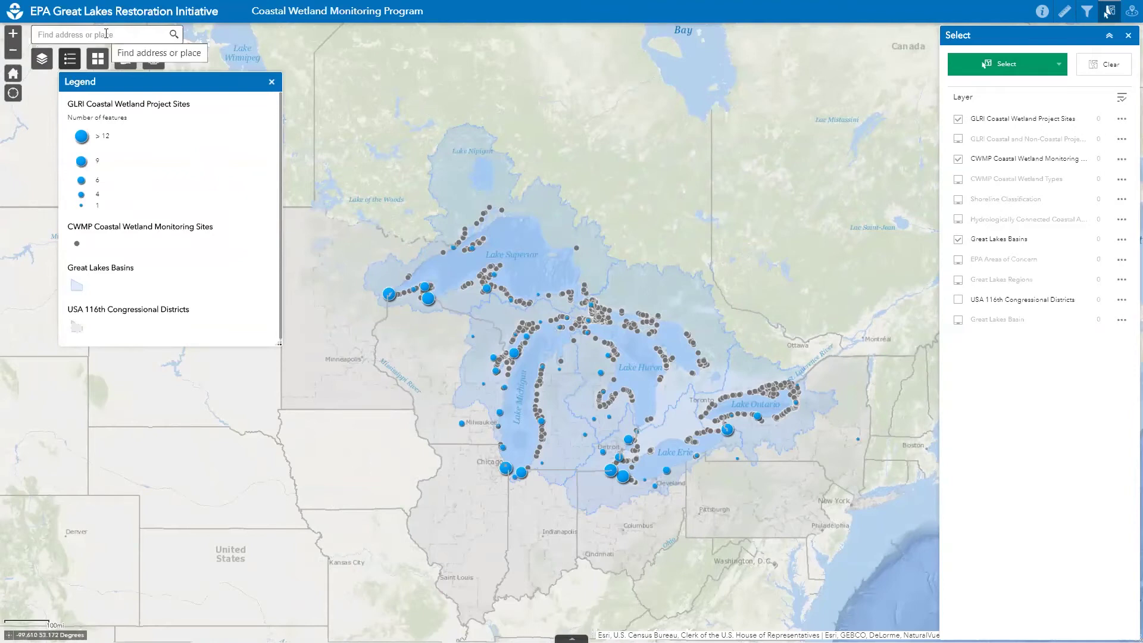
Search for Red Cliff Reservation, WI, USA, clear the search, and zoom out slightly.
{"action": "type", "text": "Red Cliff Reservation"}
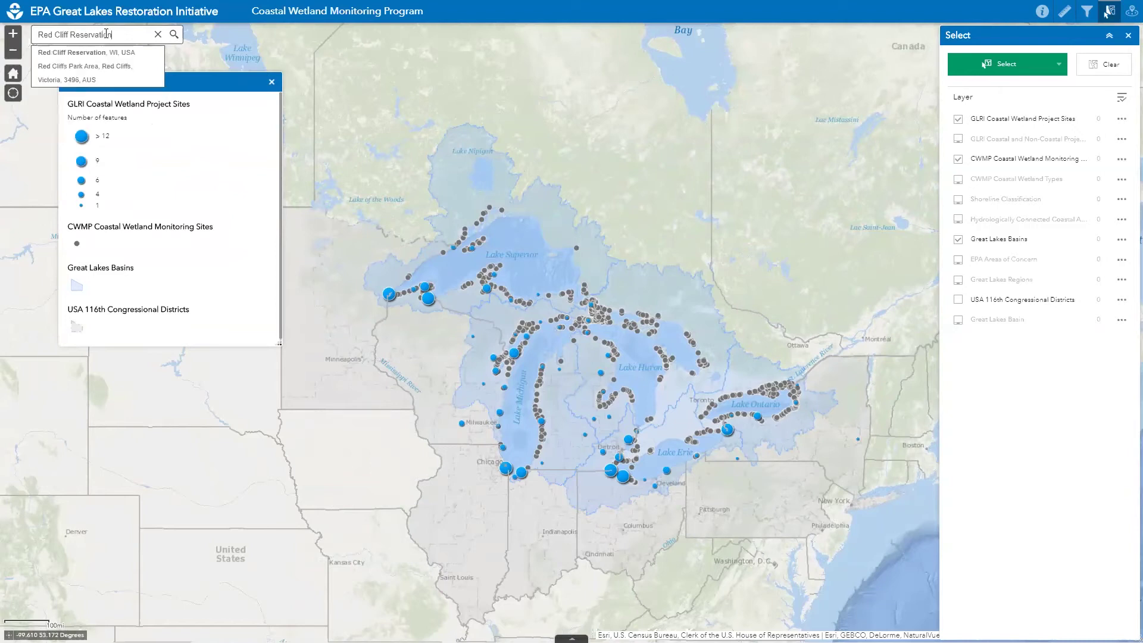
{"action": "left_click", "coordinate": [113, 52]}
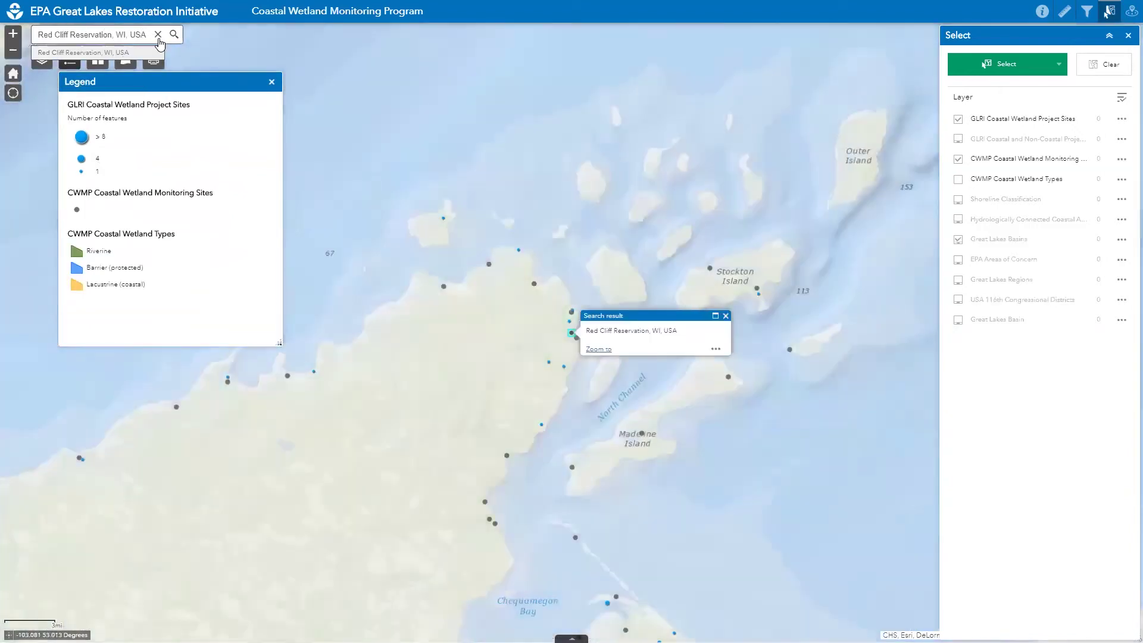
{"action": "left_click", "coordinate": [158, 35]}
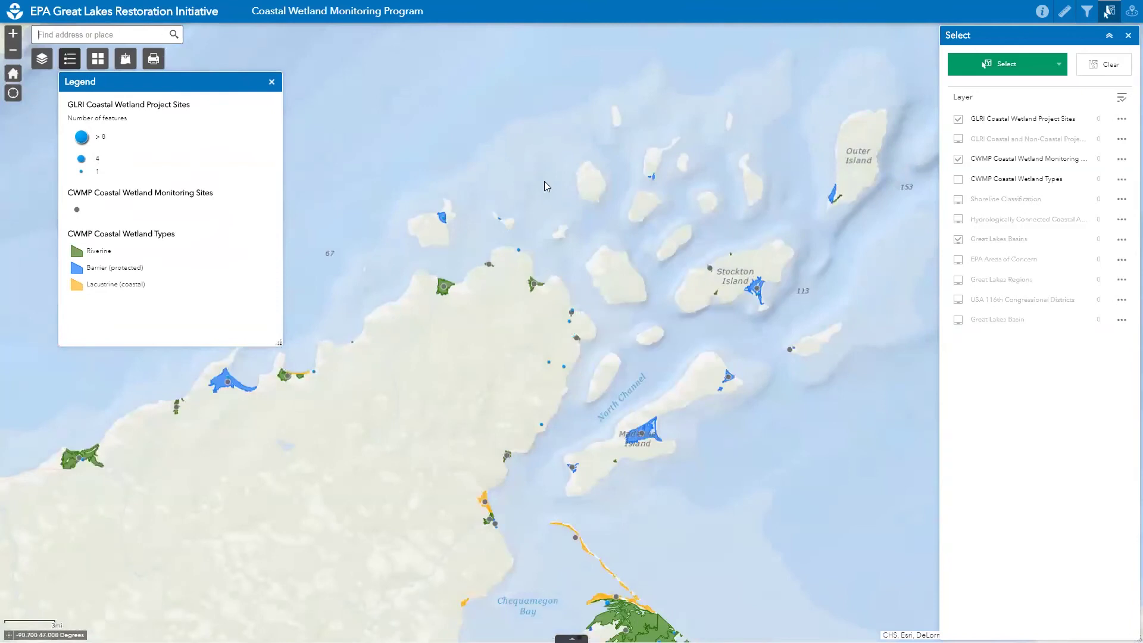
{"action": "scroll", "coordinate": [550, 368], "scroll_direction": "up", "scroll_amount": 1}
{"action": "scroll", "coordinate": [550, 368], "scroll_direction": "down", "scroll_amount": 2}
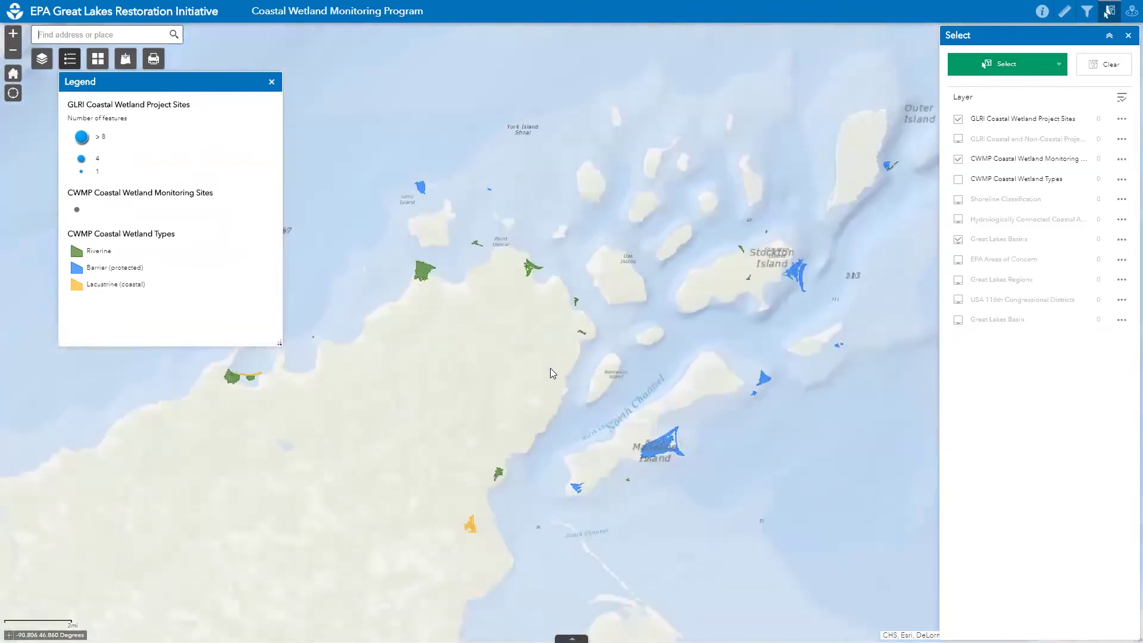
{"action": "scroll", "coordinate": [551, 368], "scroll_direction": "down", "scroll_amount": 1}
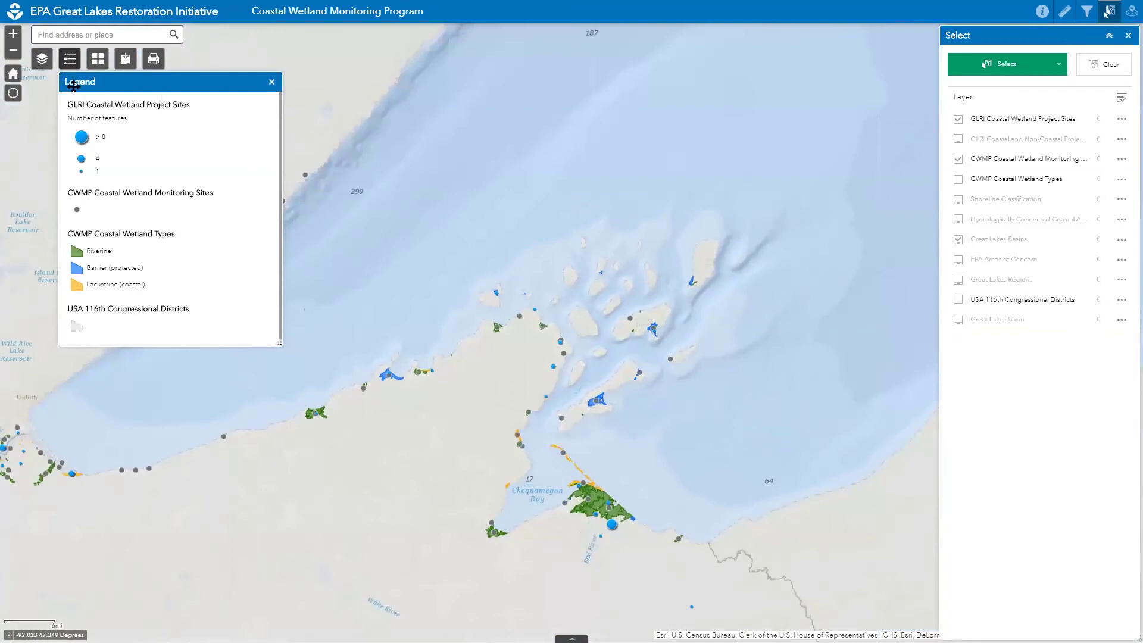
Show GLRI Coastal and Non-Coastal Project Sites instead of Coastal Wetland Project Sites, and make it selectable.
{"action": "left_click", "coordinate": [42, 58]}
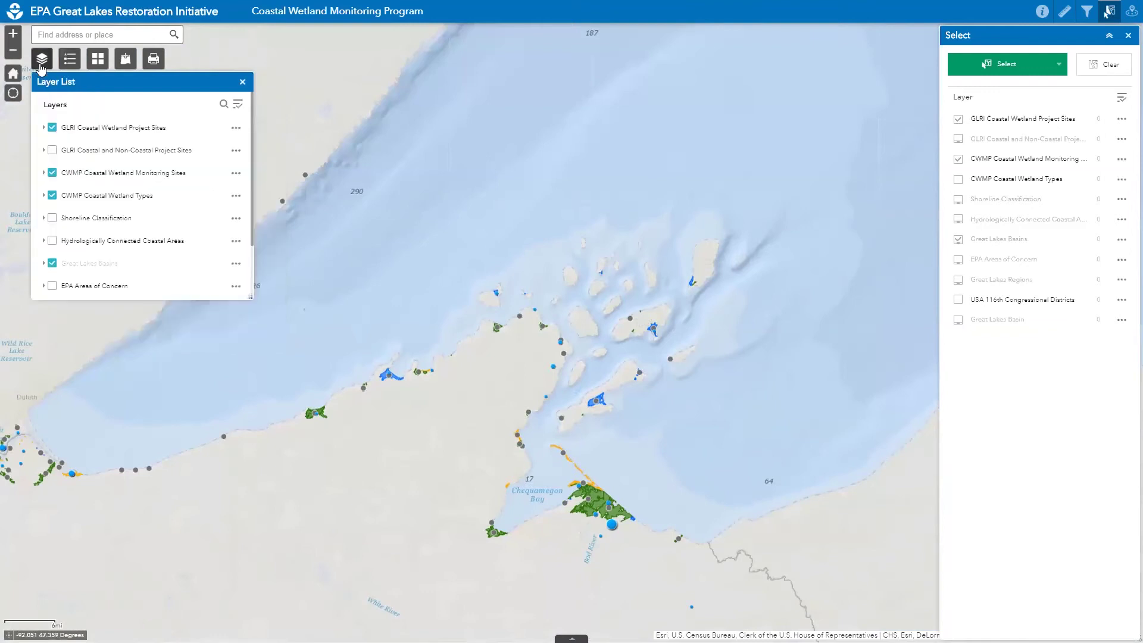
{"action": "left_click", "coordinate": [53, 150]}
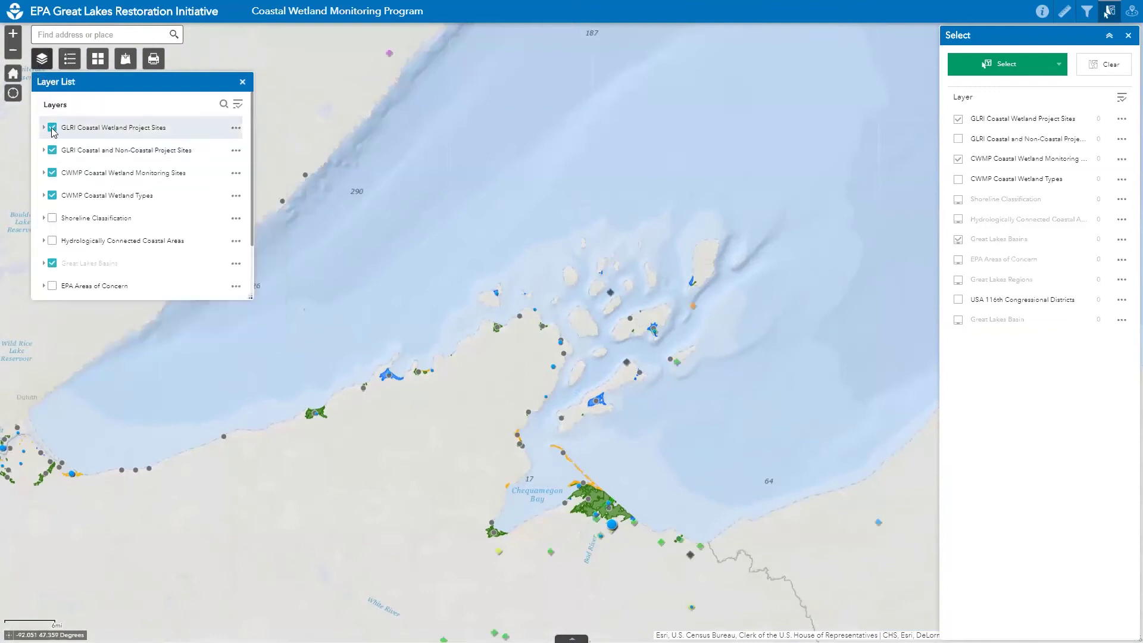
{"action": "left_click", "coordinate": [53, 129]}
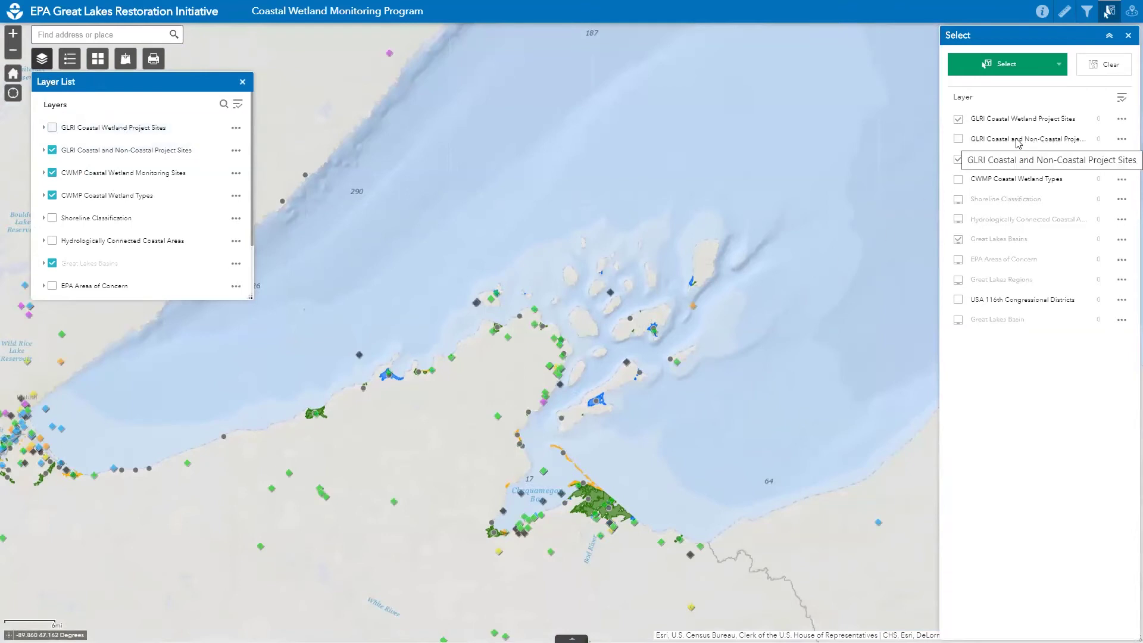
{"action": "left_click", "coordinate": [959, 140]}
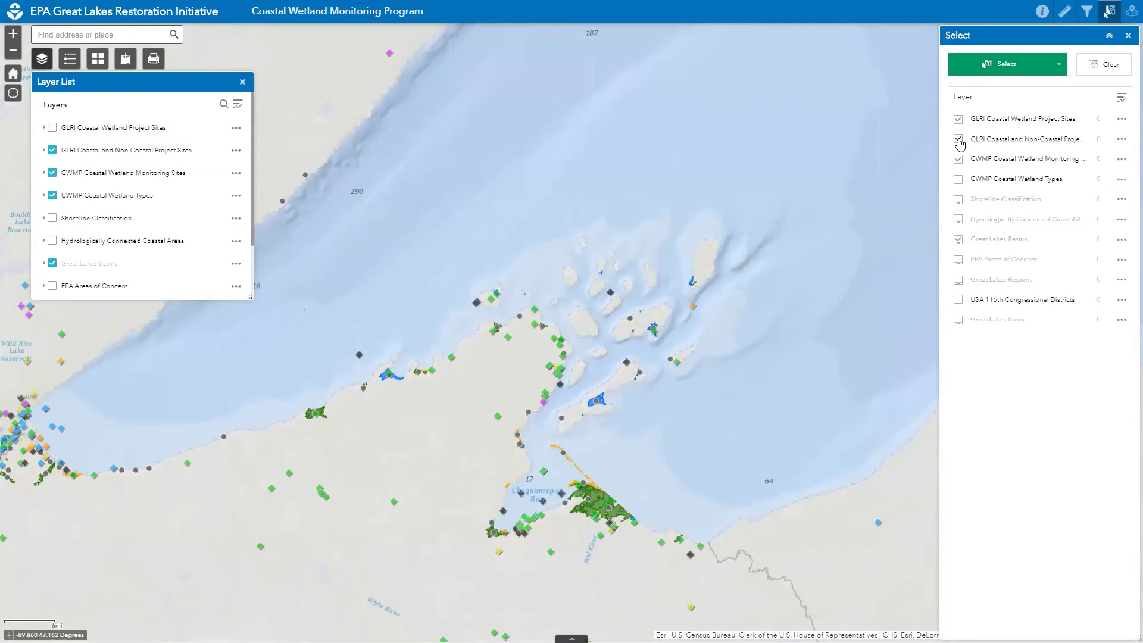
Rectangle-select the Red Cliff peninsula and islands, capturing 55 project sites and 15 monitoring sites.
{"action": "left_click", "coordinate": [1035, 68]}
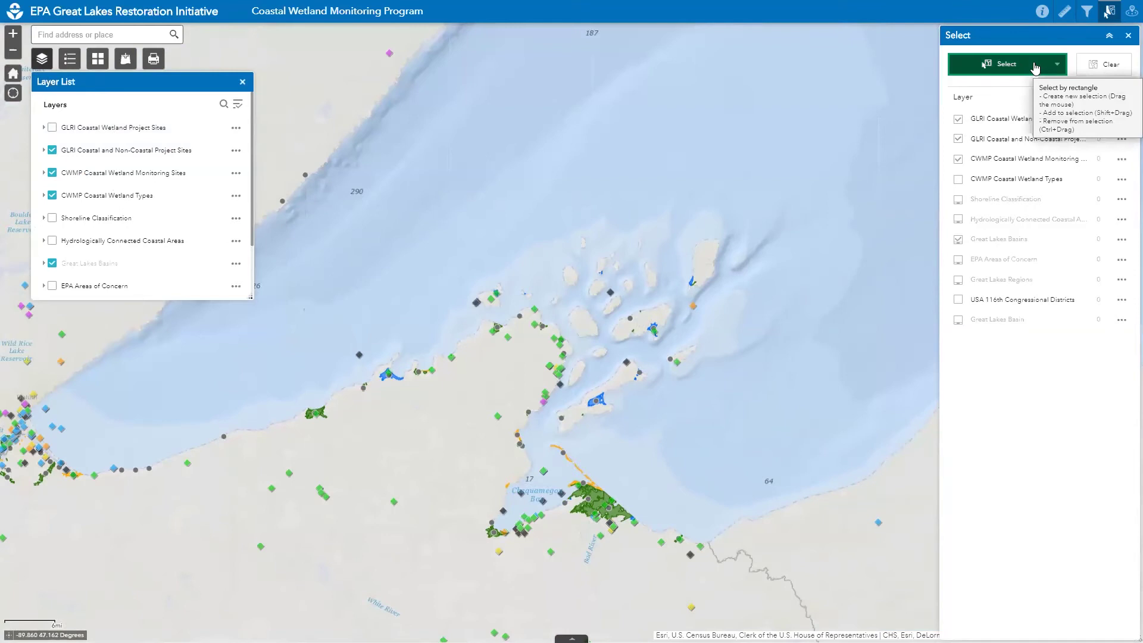
{"action": "left_click_drag", "start_coordinate": [391, 256], "coordinate": [679, 468]}
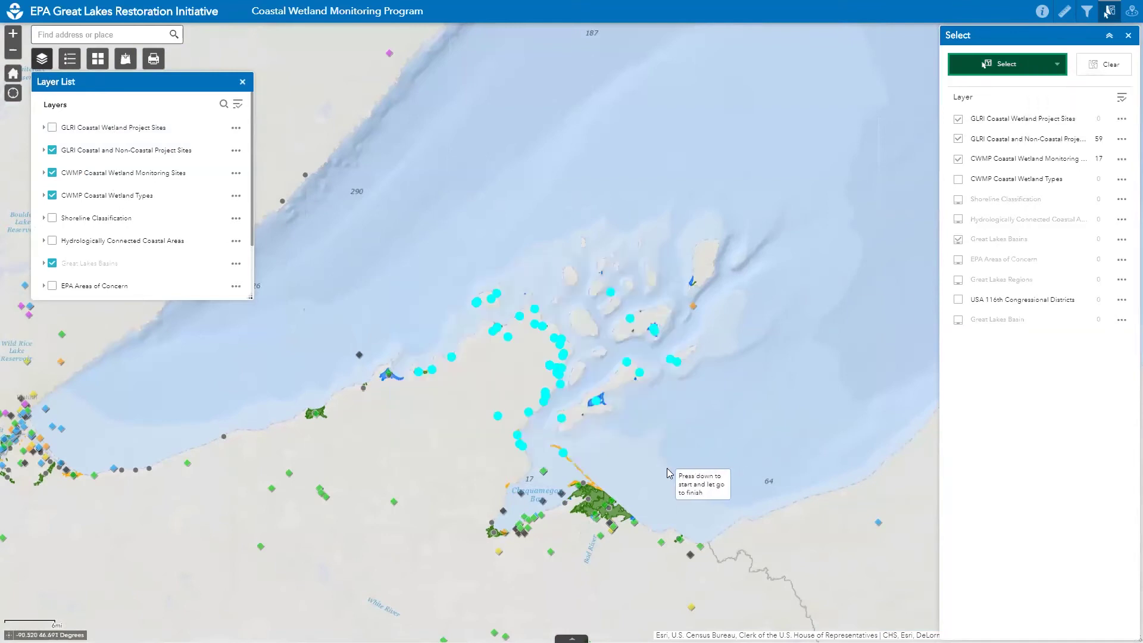
{"action": "scroll", "coordinate": [573, 404], "scroll_direction": "up", "scroll_amount": 1}
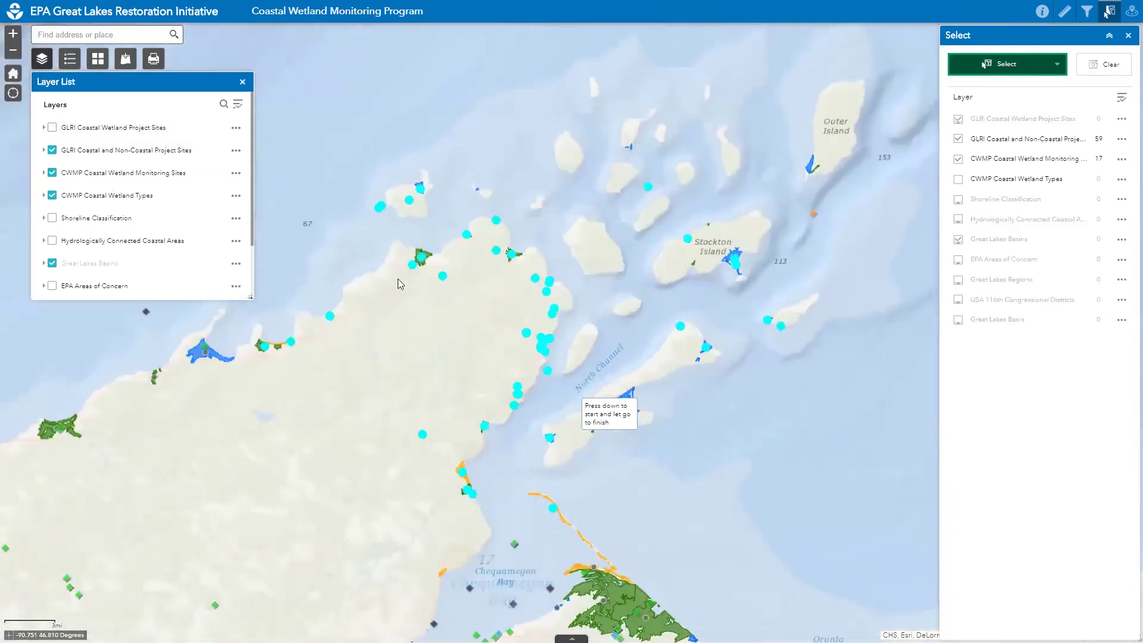
{"action": "left_click_drag", "start_coordinate": [311, 133], "coordinate": [793, 497]}
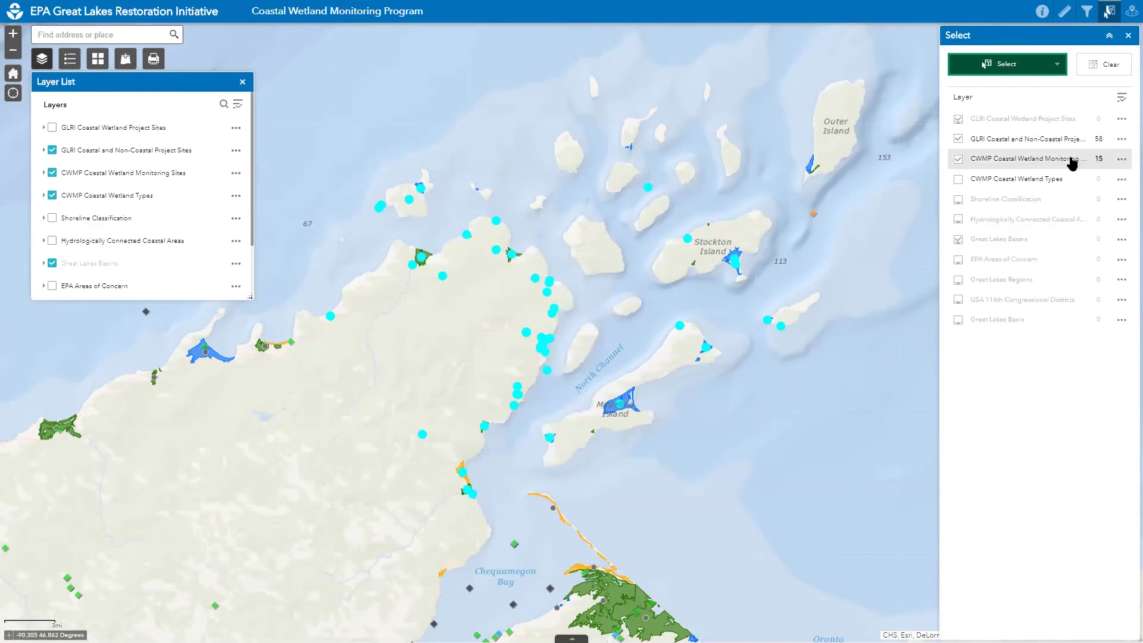
List the selected Coastal and Non-Coastal Project Sites and browse several Red Cliff project records.
{"action": "left_click", "coordinate": [1042, 140]}
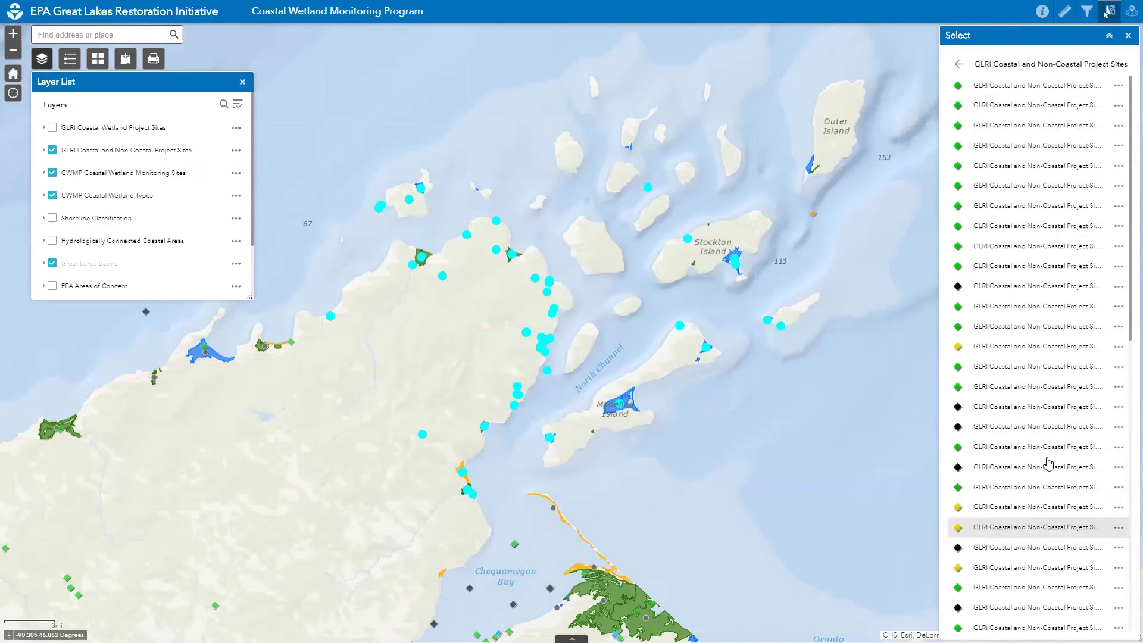
{"action": "left_click", "coordinate": [1035, 110]}
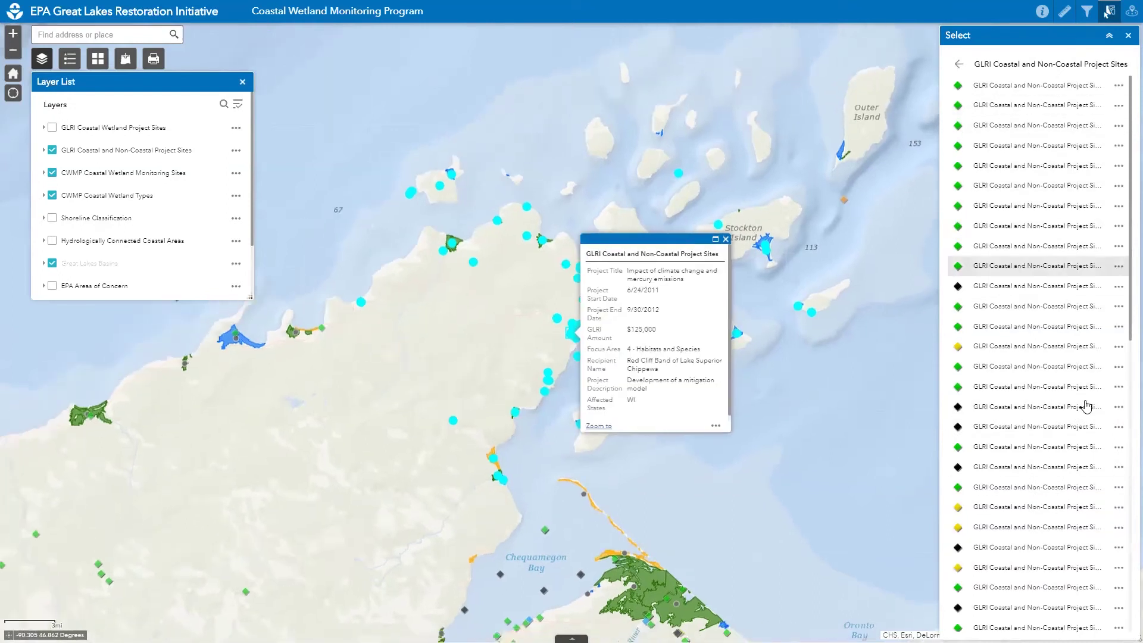
{"action": "left_click", "coordinate": [1060, 549]}
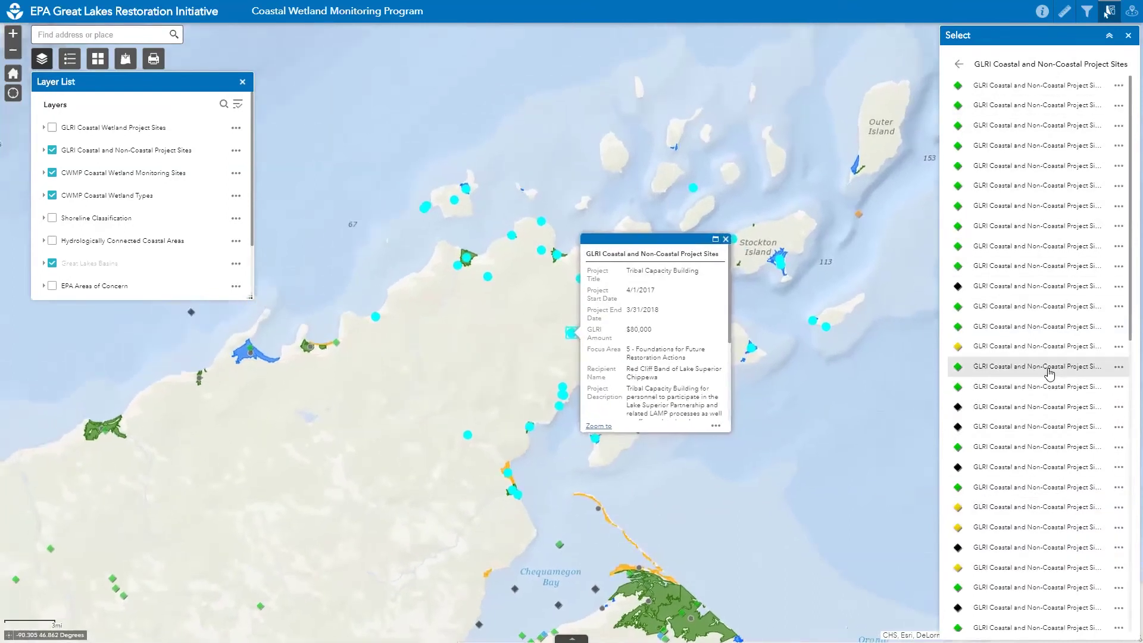
{"action": "left_click", "coordinate": [1046, 367]}
Review the Climate Change Phase III project's details, then bring up the selection's actions menu.
{"action": "left_click", "coordinate": [1024, 206]}
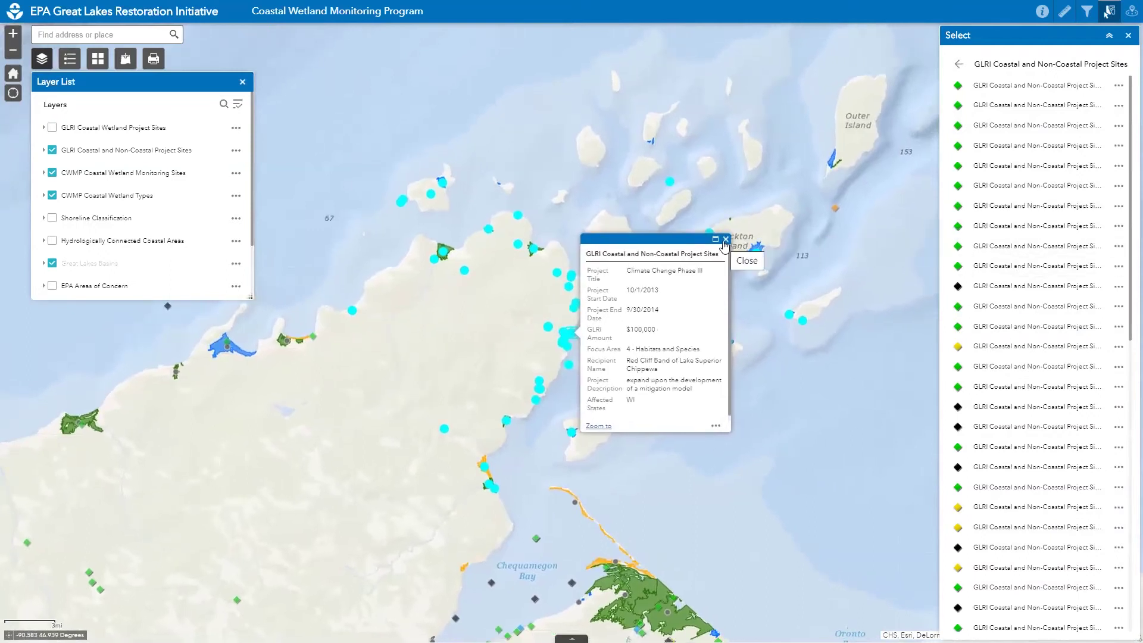
{"action": "left_click", "coordinate": [725, 239]}
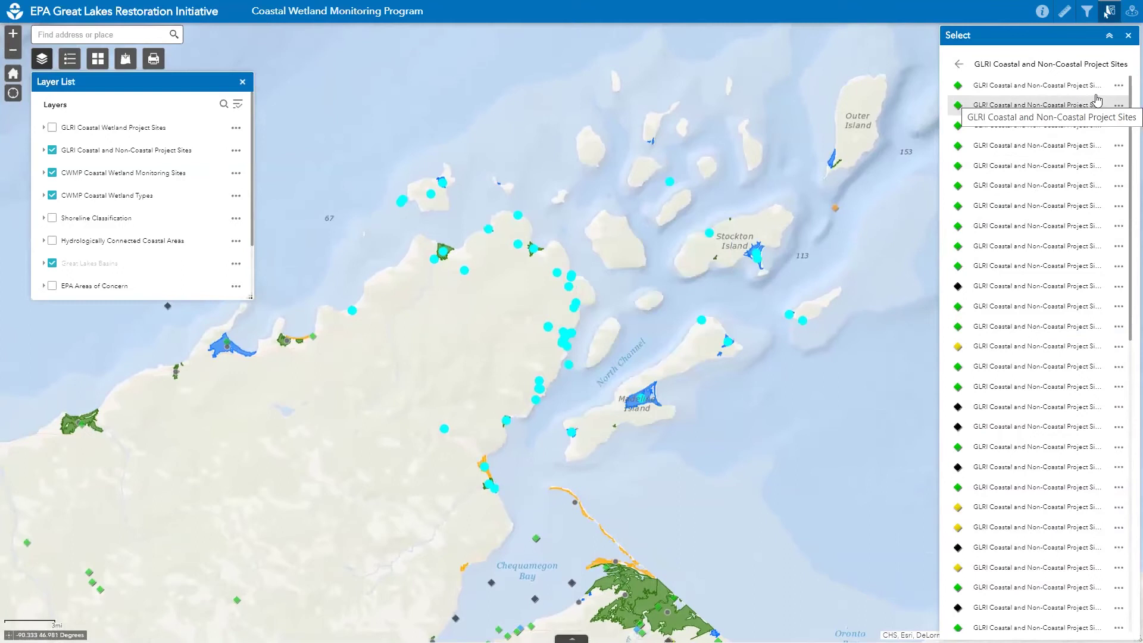
{"action": "left_click", "coordinate": [1119, 86]}
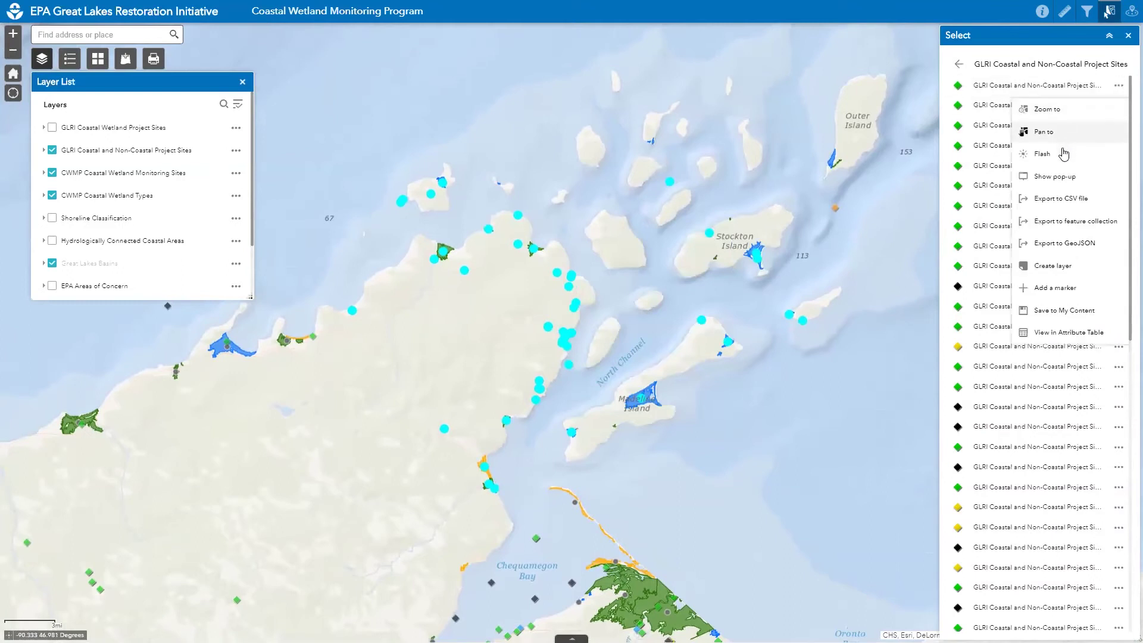
Export the selected project sites as features (12).csv and return to the per-layer selection summary.
{"action": "left_click", "coordinate": [1071, 199]}
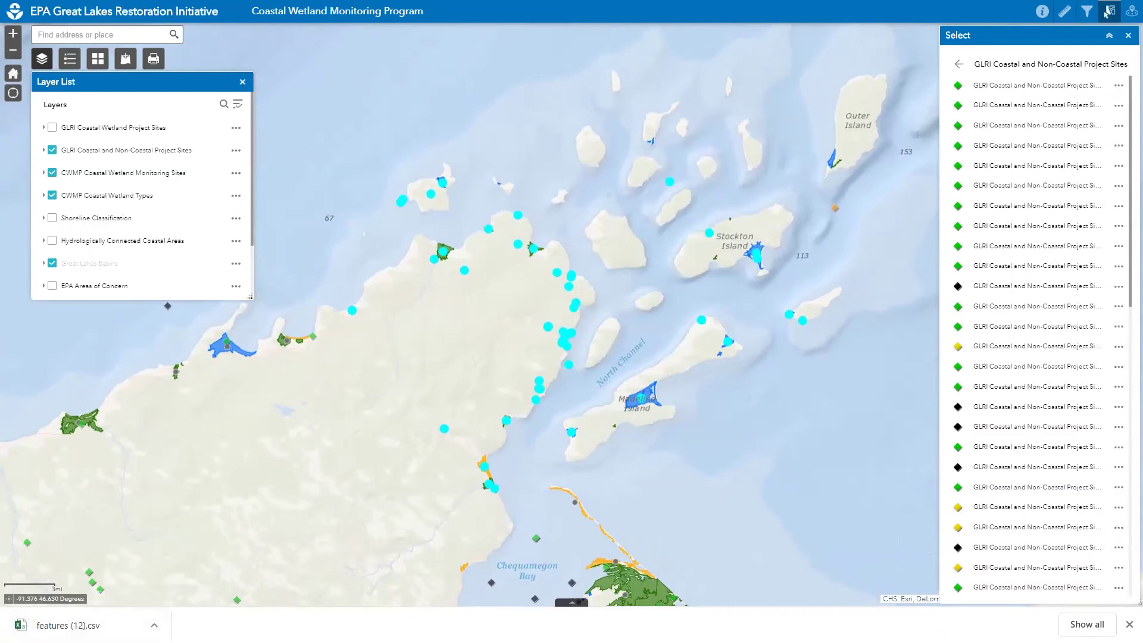
{"action": "left_click", "coordinate": [1129, 624]}
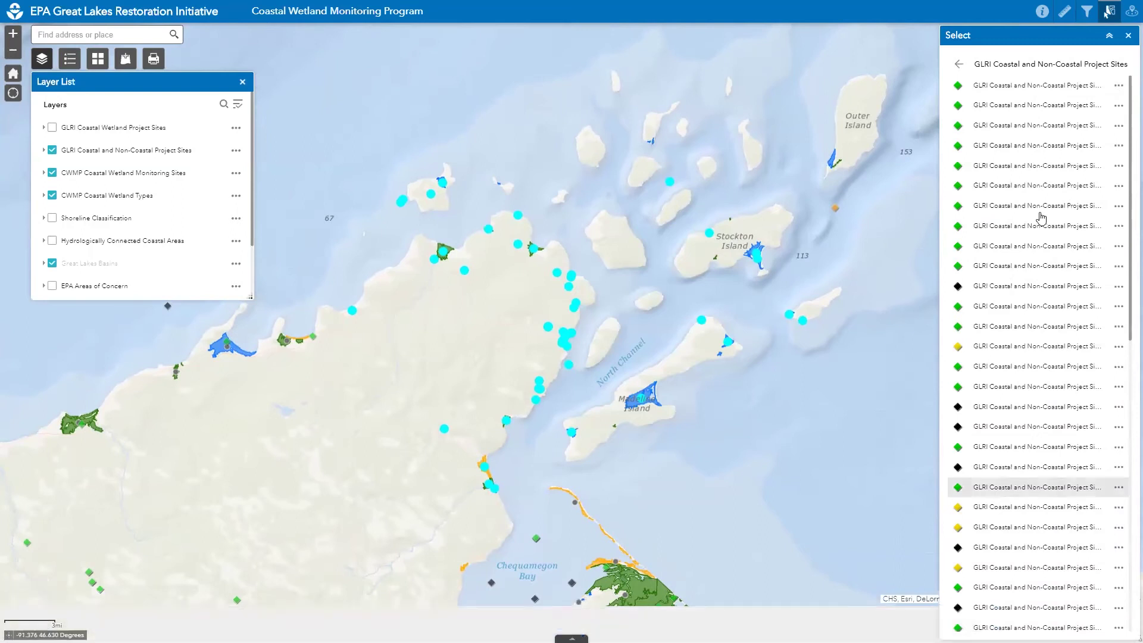
{"action": "left_click", "coordinate": [959, 64]}
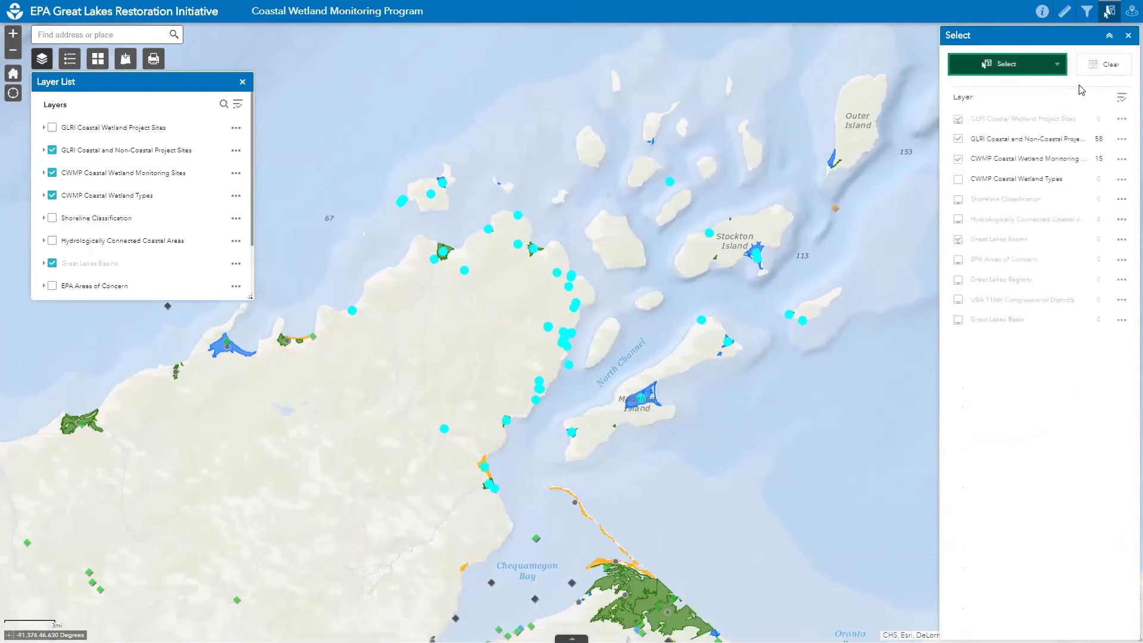
Clear the selection, go to full extent, hide Coastal and Non-Coastal Project Sites, and show the legend.
{"action": "left_click", "coordinate": [1109, 71]}
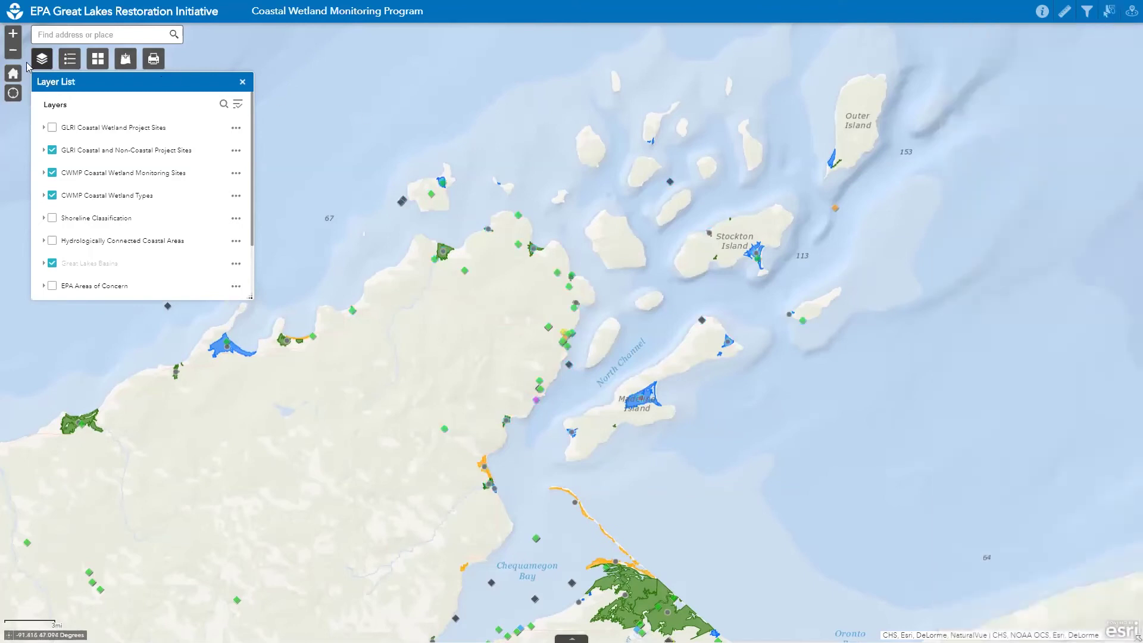
{"action": "left_click", "coordinate": [14, 75]}
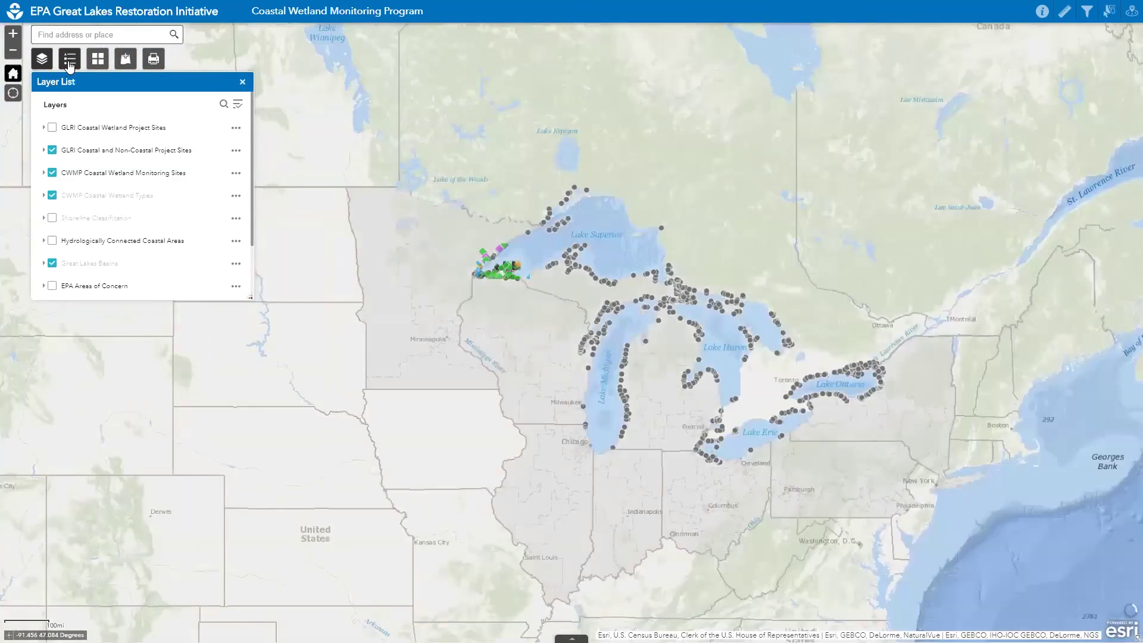
{"action": "left_click", "coordinate": [53, 150]}
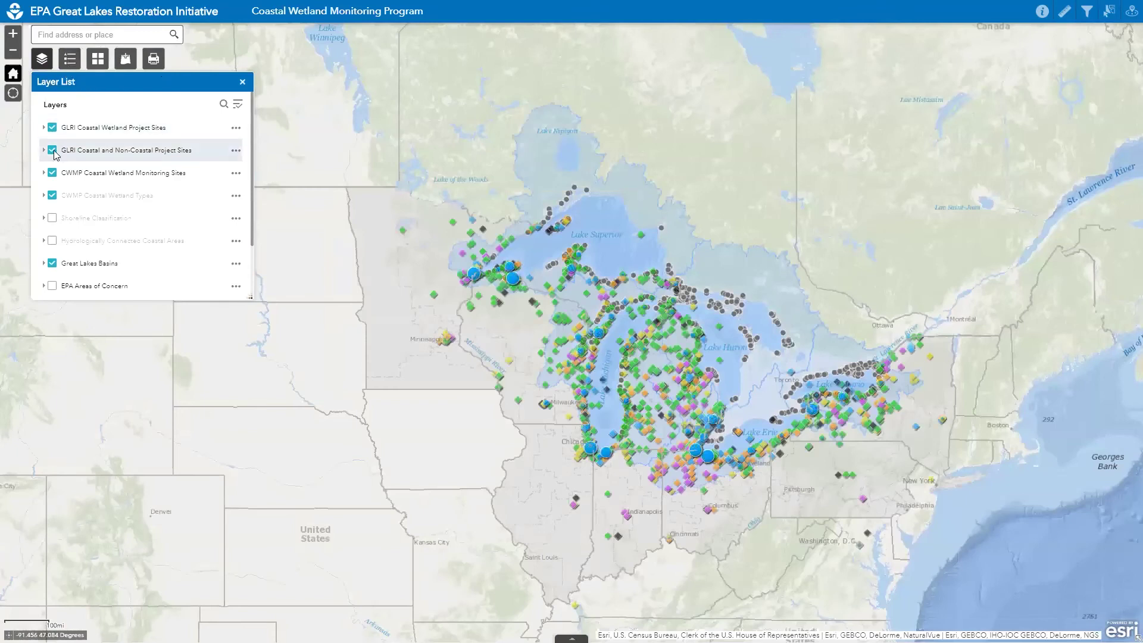
{"action": "left_click", "coordinate": [70, 60]}
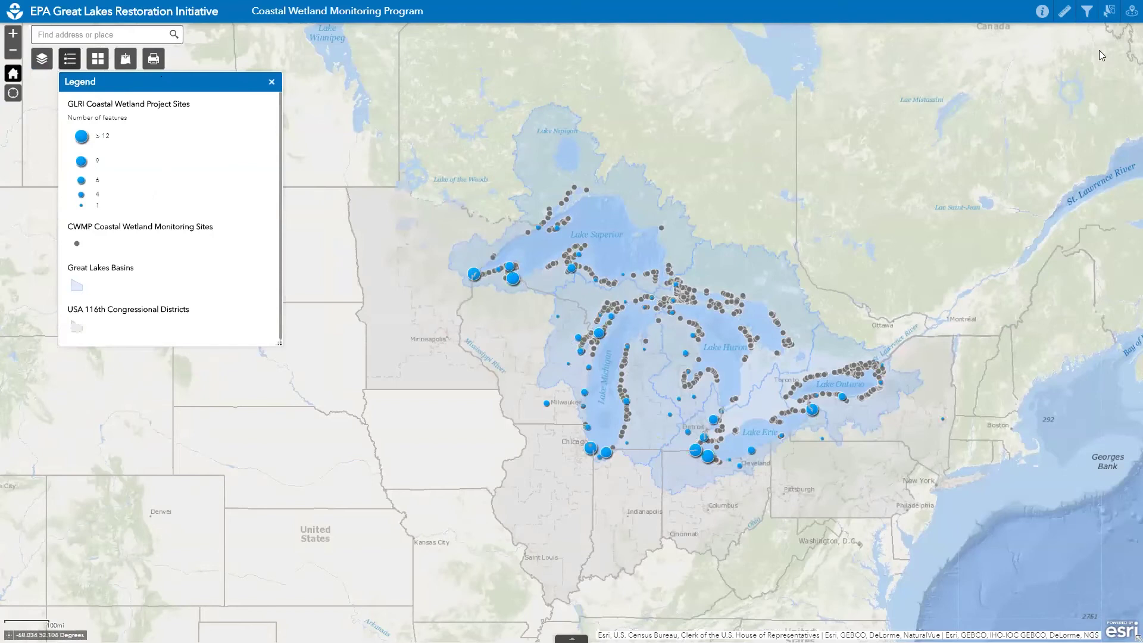
Run a Near Me search centred on 'Green Bay, WI, USA' with the default 5-mile radius.
{"action": "left_click", "coordinate": [1129, 13]}
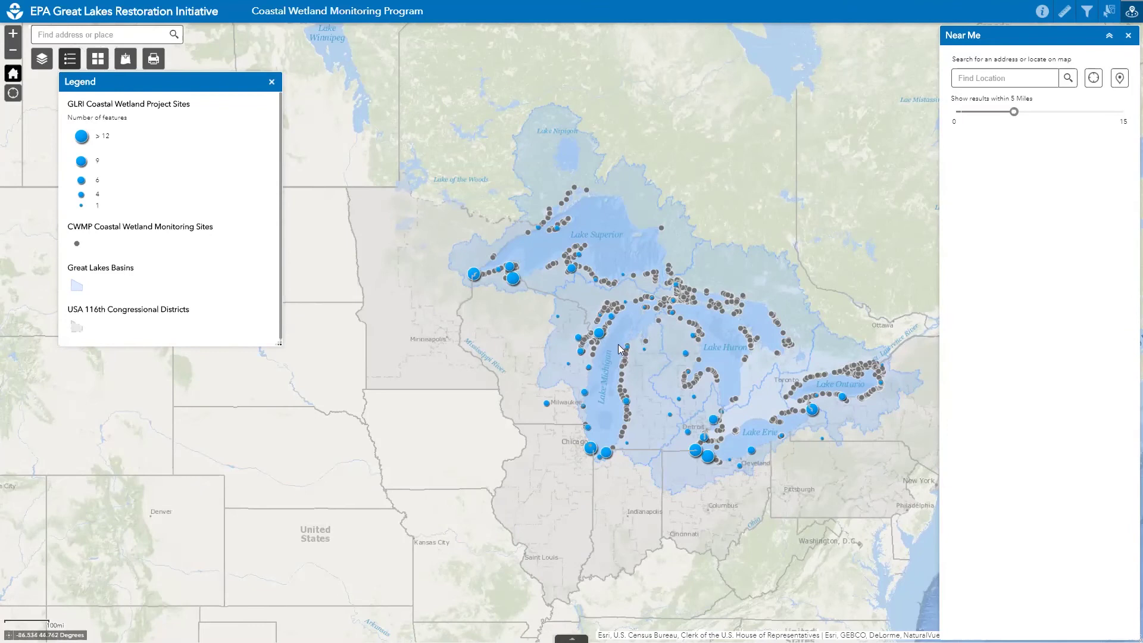
{"action": "scroll", "coordinate": [618, 347], "scroll_direction": "up", "scroll_amount": 4}
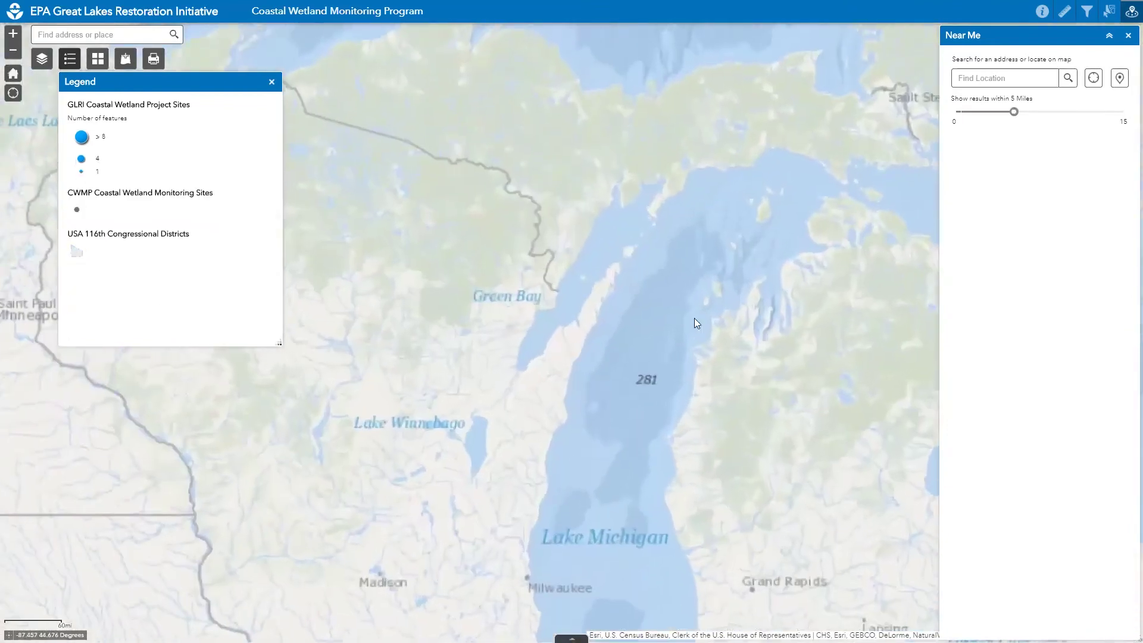
{"action": "type", "text": "Green Bay"}
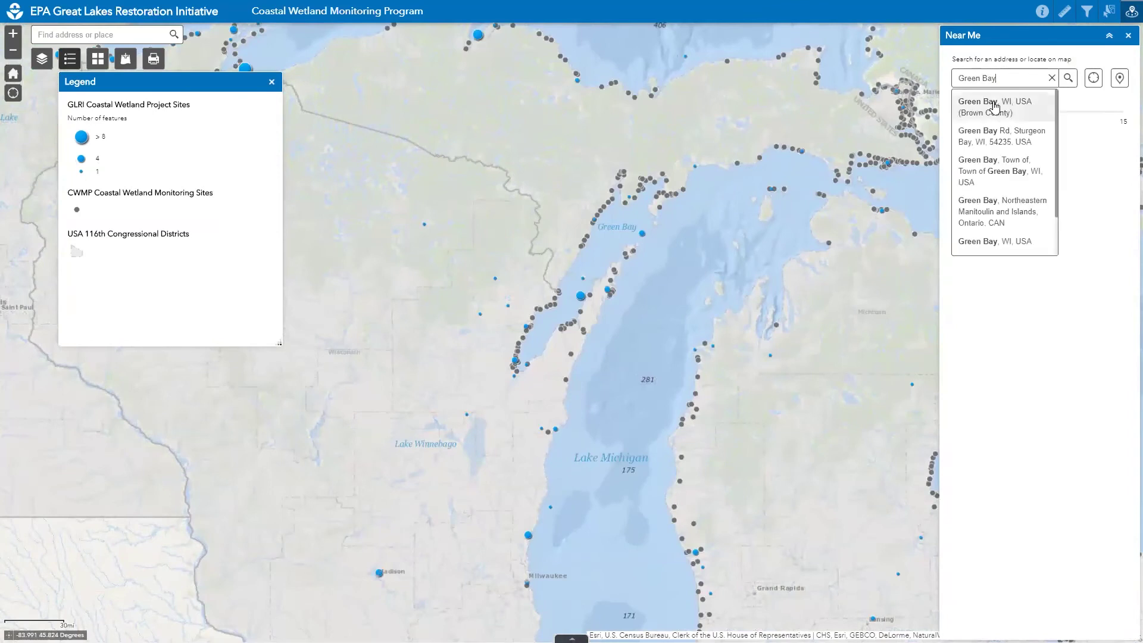
{"action": "left_click", "coordinate": [996, 106]}
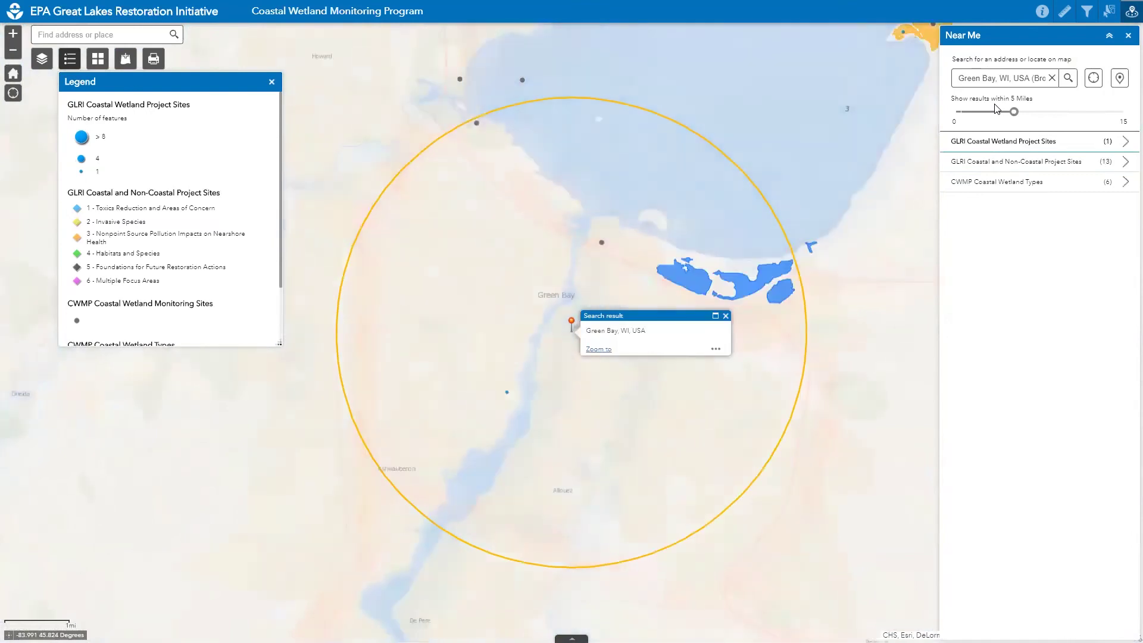
Widen the Green Bay Near Me radius to 15 miles and start picking a new search point.
{"action": "left_click", "coordinate": [726, 315]}
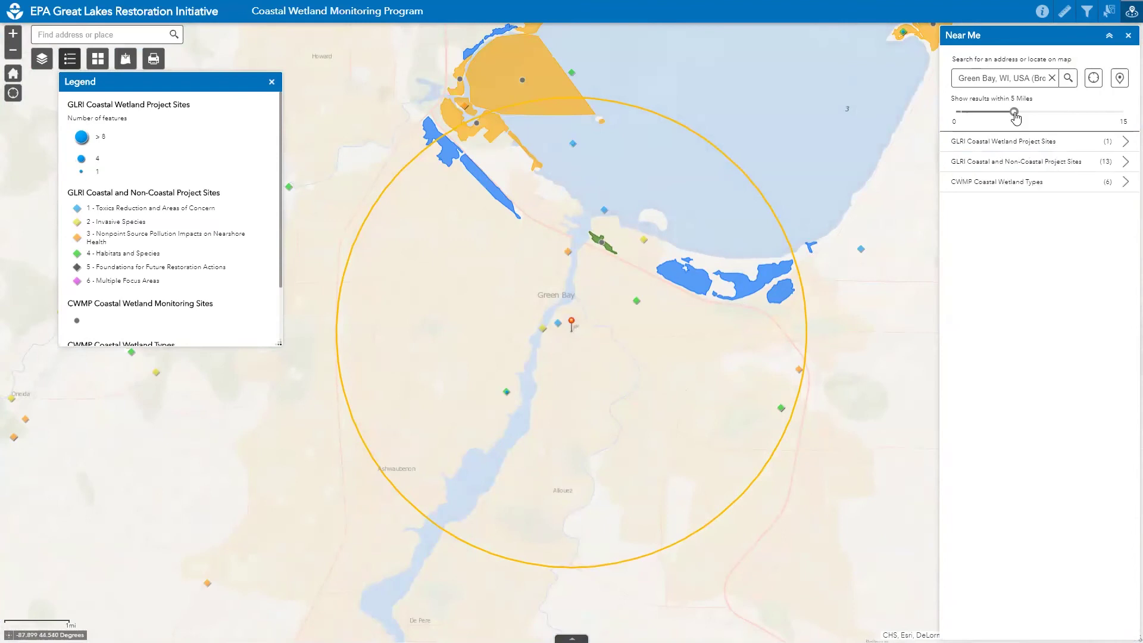
{"action": "mouse_move", "coordinate": [1014, 112]}
{"action": "left_mouse_down"}
{"action": "mouse_move", "coordinate": [983, 117]}
{"action": "mouse_move", "coordinate": [1123, 121]}
{"action": "left_mouse_up"}
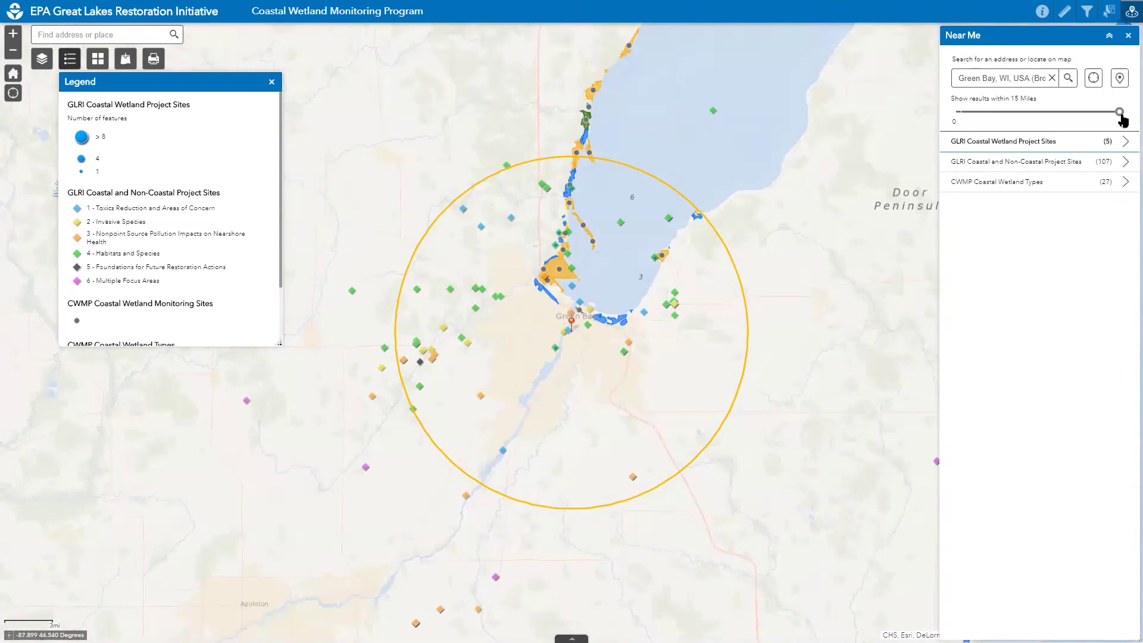
{"action": "left_click", "coordinate": [1119, 82]}
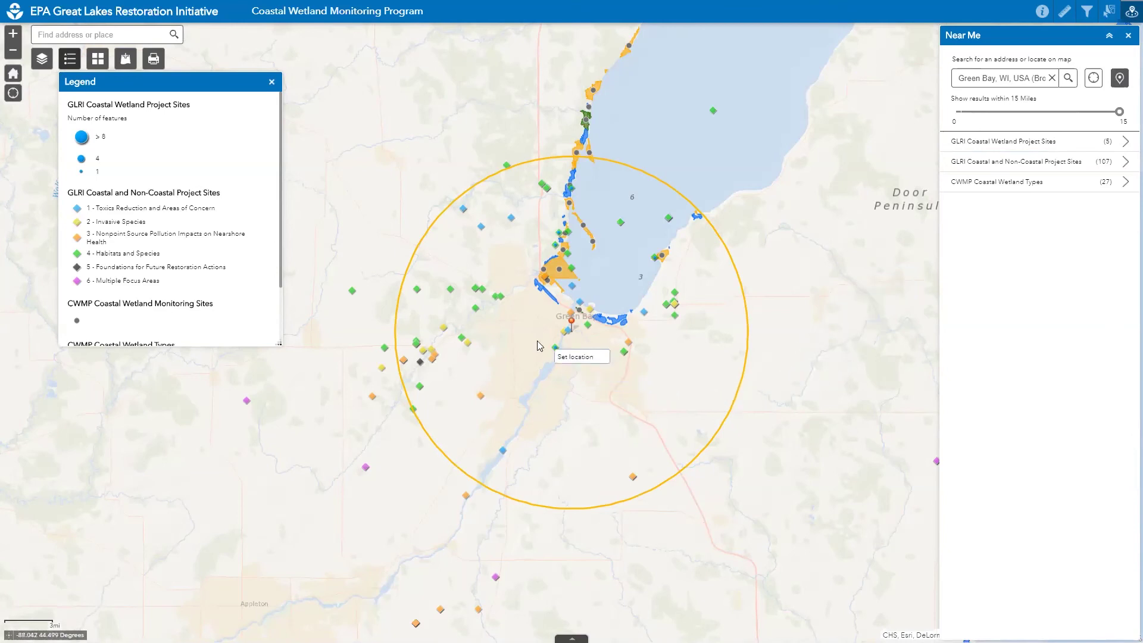
Centre the Near Me search on US-141 S in Suamico with a 10-mile radius.
{"action": "left_click", "coordinate": [541, 199]}
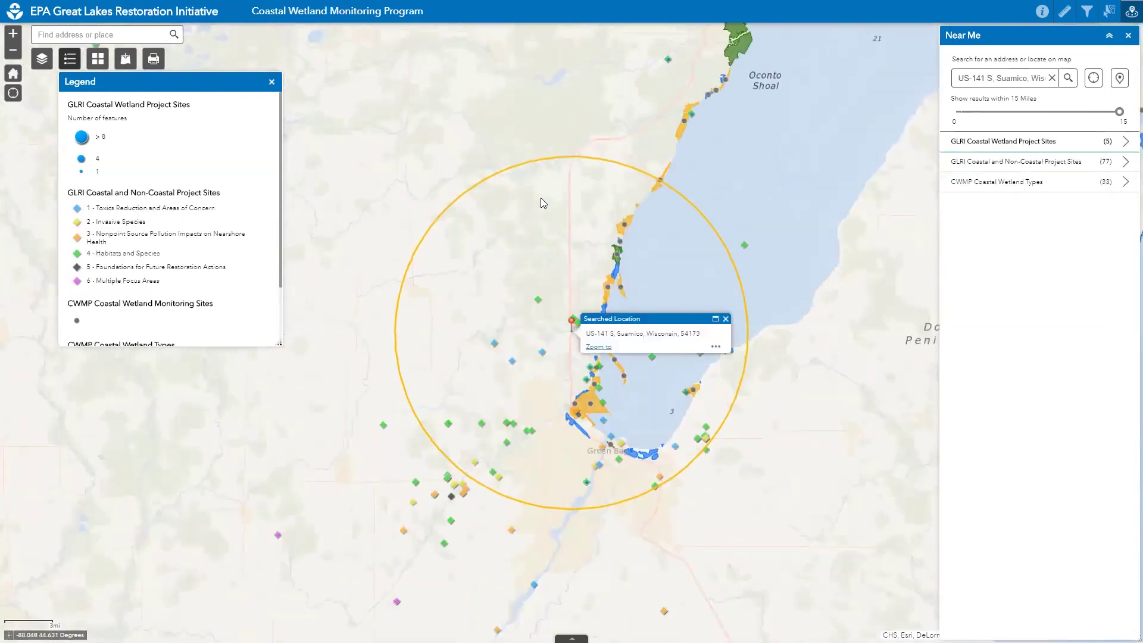
{"action": "left_click", "coordinate": [726, 318]}
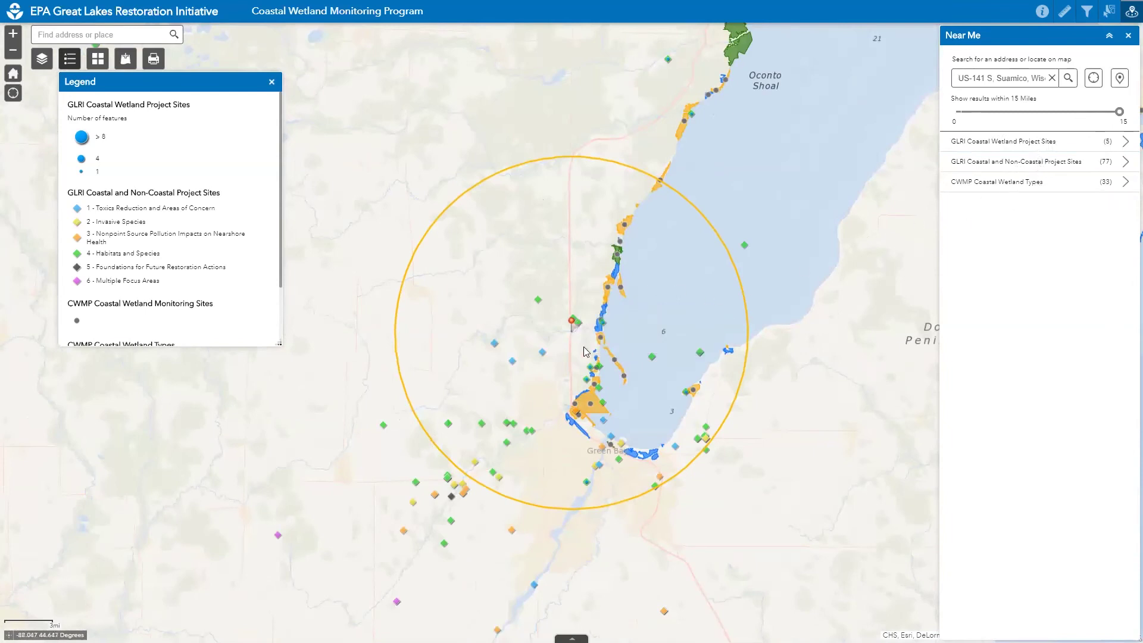
{"action": "left_click_drag", "start_coordinate": [1121, 117], "coordinate": [1071, 115]}
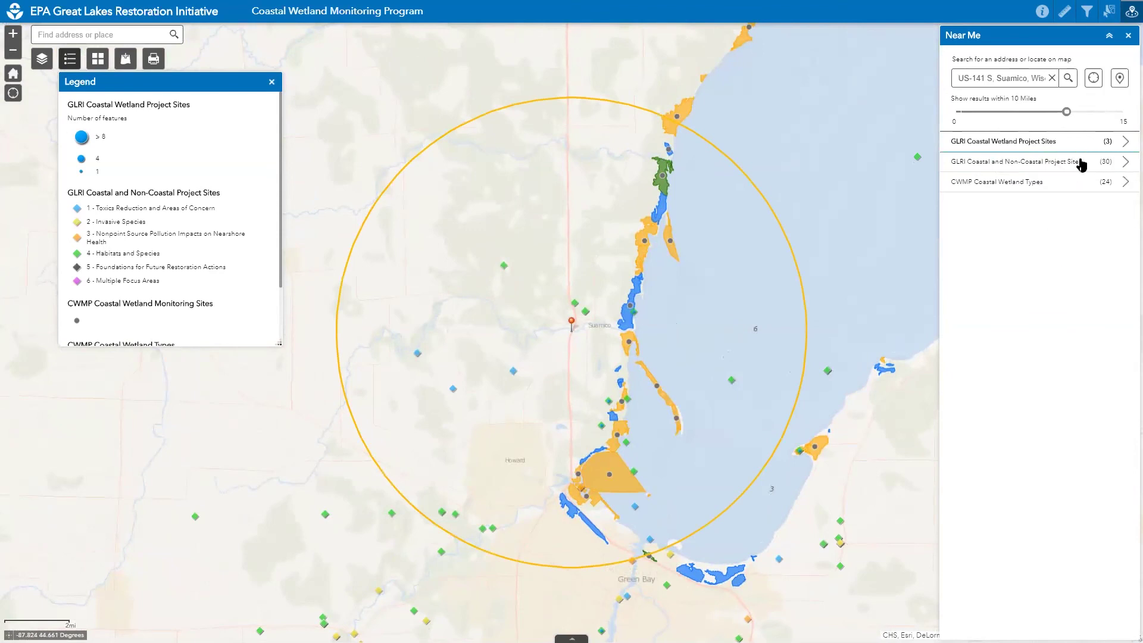
Get driving directions to the 2.8-mile Sensiba Marsh northern pike habitat project (8.16 mi, ~10 min).
{"action": "left_click", "coordinate": [1057, 143]}
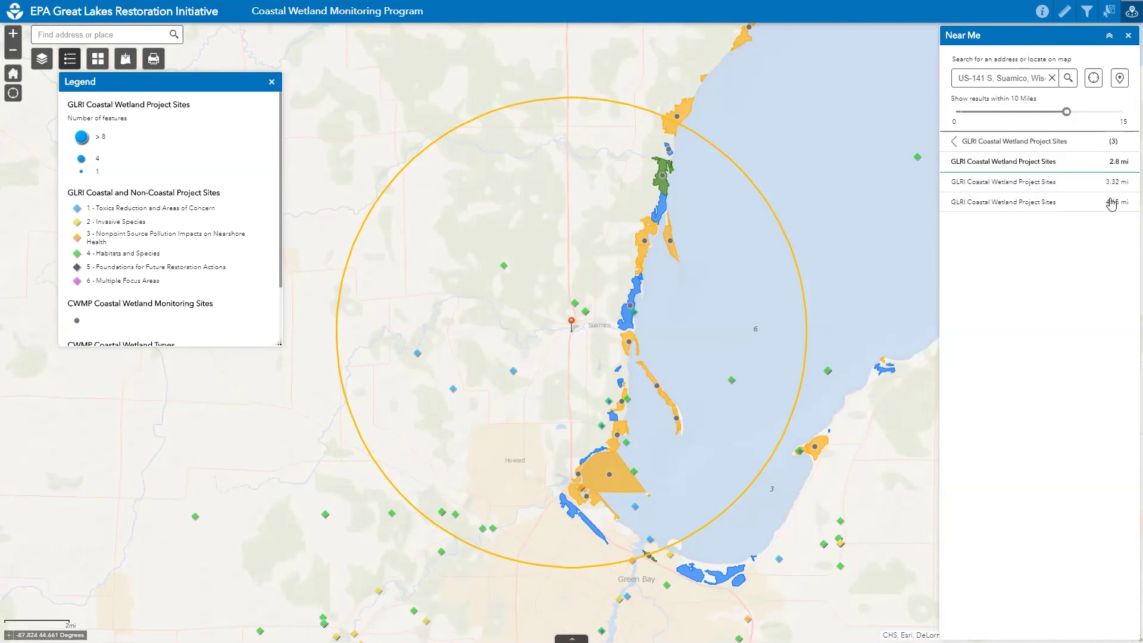
{"action": "left_click", "coordinate": [1046, 167]}
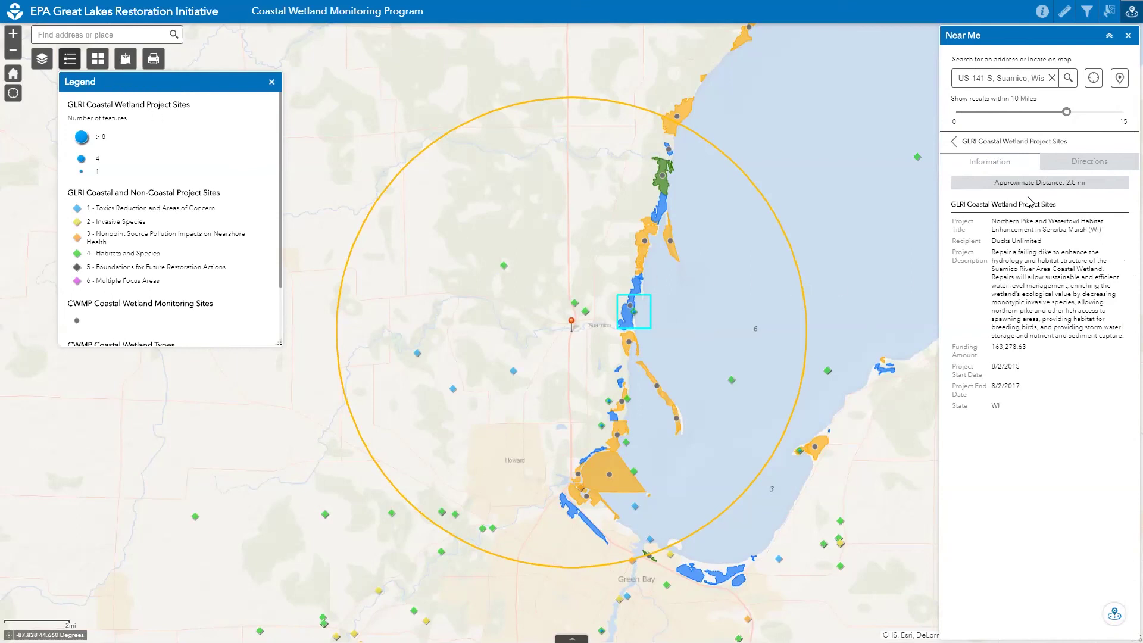
{"action": "left_click", "coordinate": [1086, 168]}
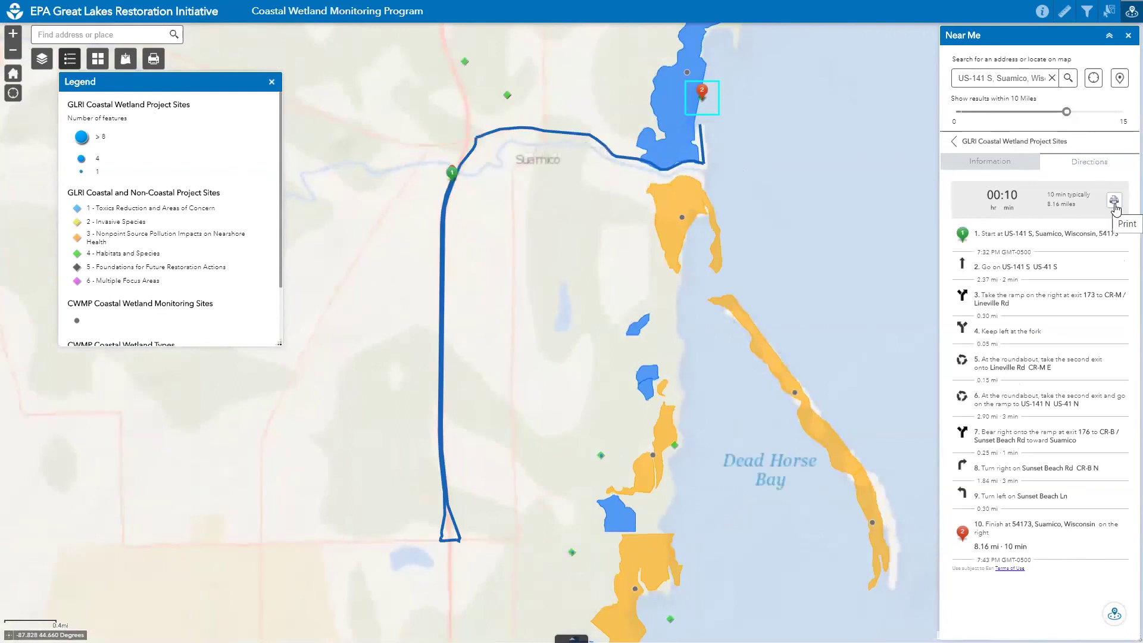
Close Near Me, return to the full Great Lakes extent, and read the Map Tool Information panel.
{"action": "left_click", "coordinate": [1129, 37]}
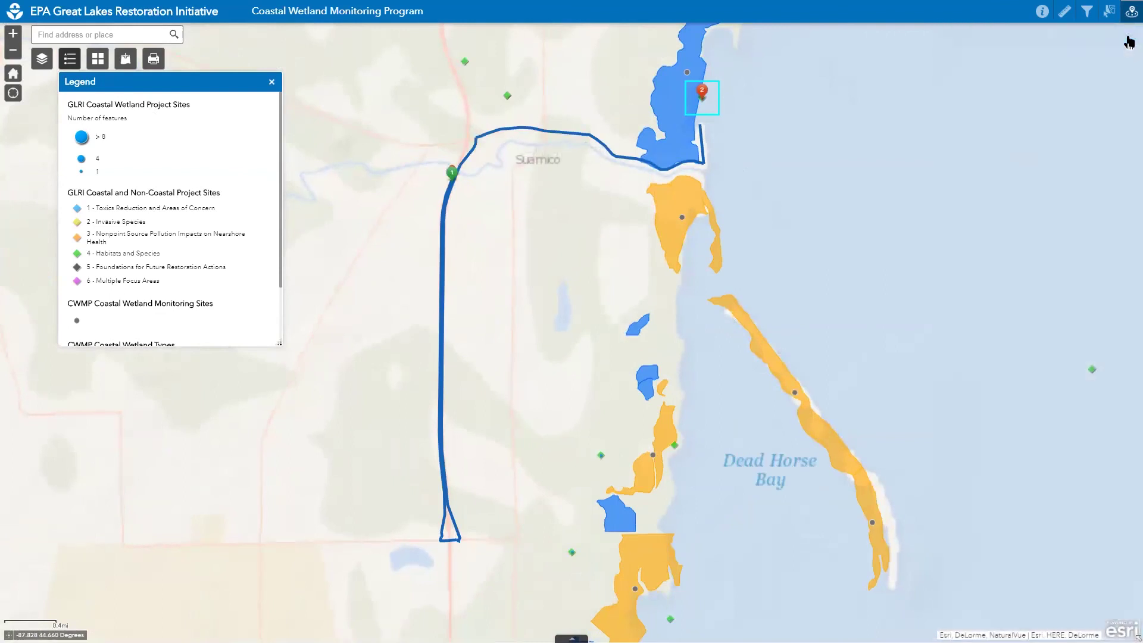
{"action": "left_click", "coordinate": [13, 75]}
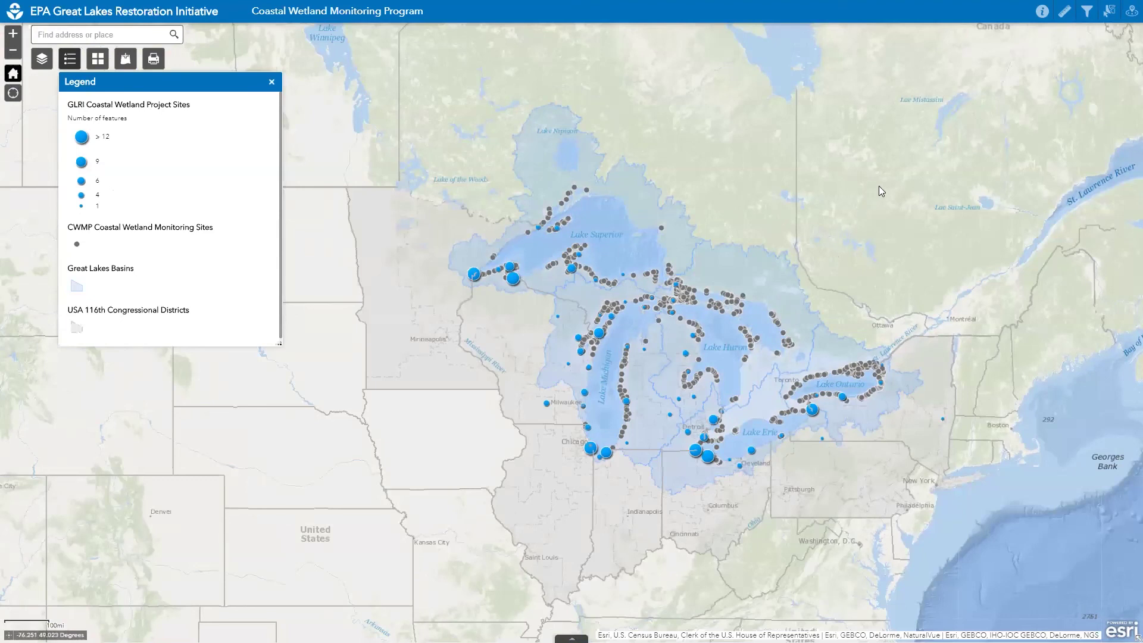
{"action": "left_click", "coordinate": [1041, 12]}
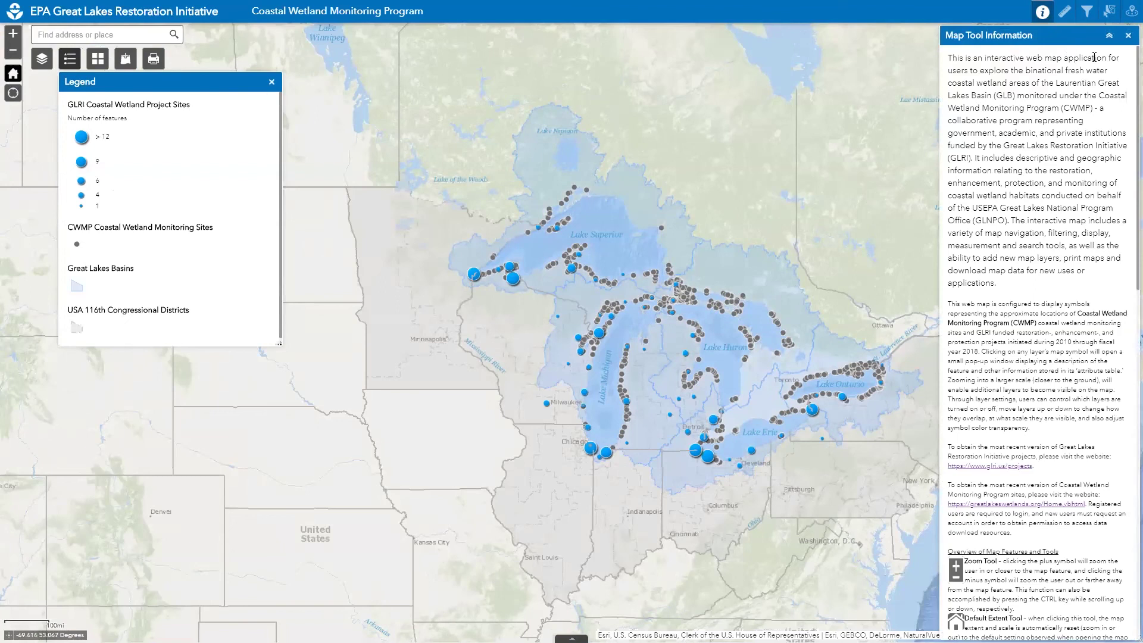
{"action": "scroll", "coordinate": [1125, 239], "scroll_direction": "down", "scroll_amount": 15}
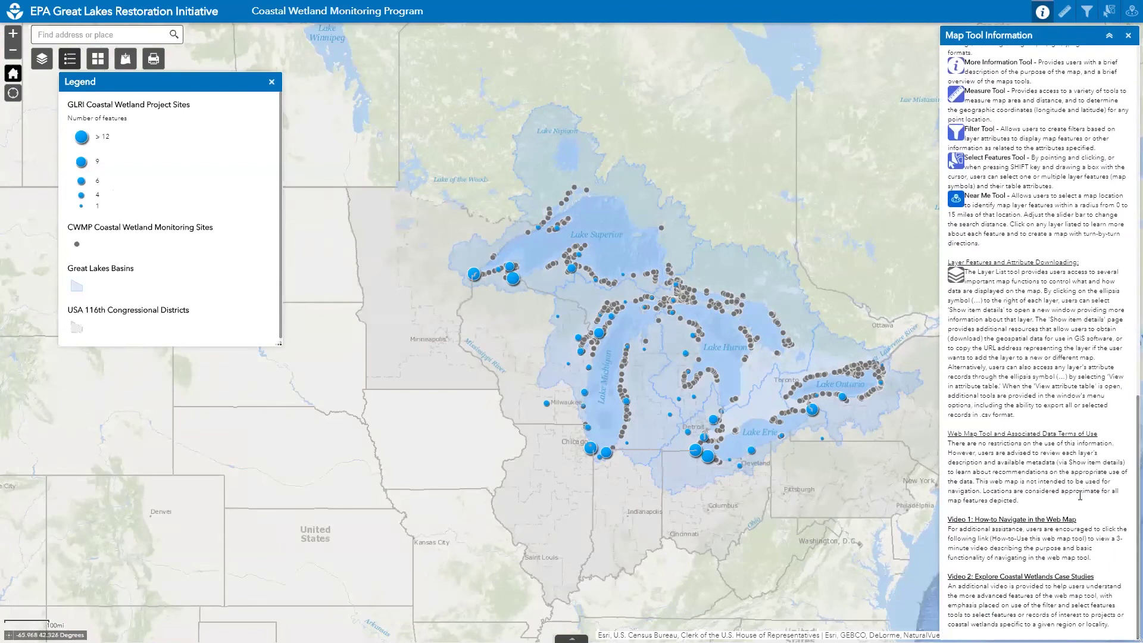